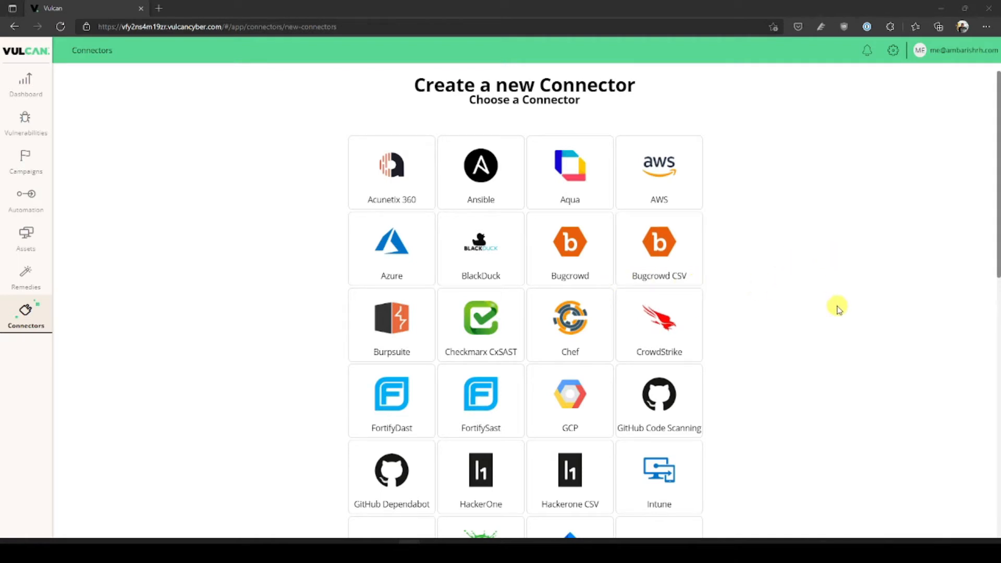
Browse the list of available connectors and open the setup form for the Microsoft TVM connector.
scroll(844, 286, "down", 1)
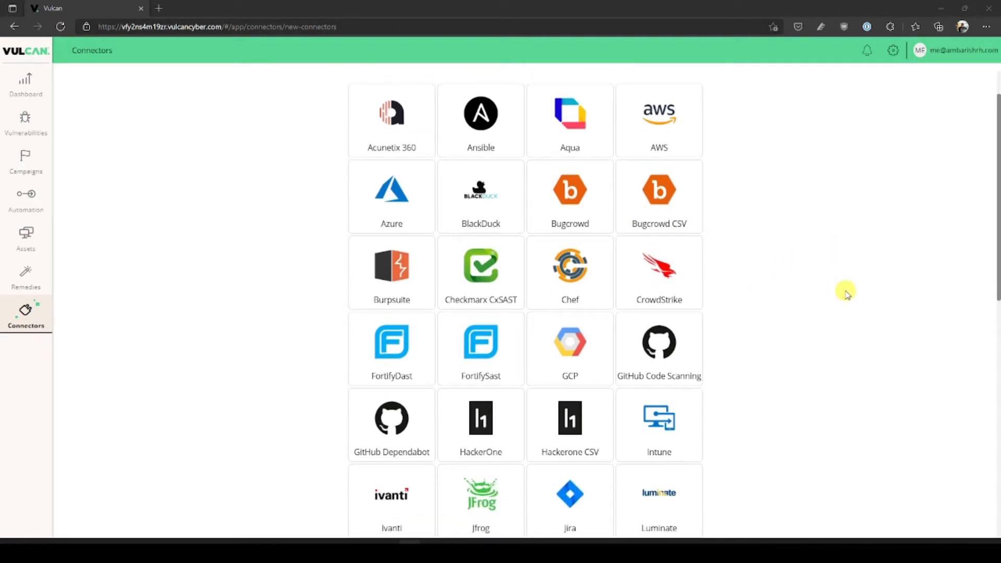
scroll(845, 293, "down", 5)
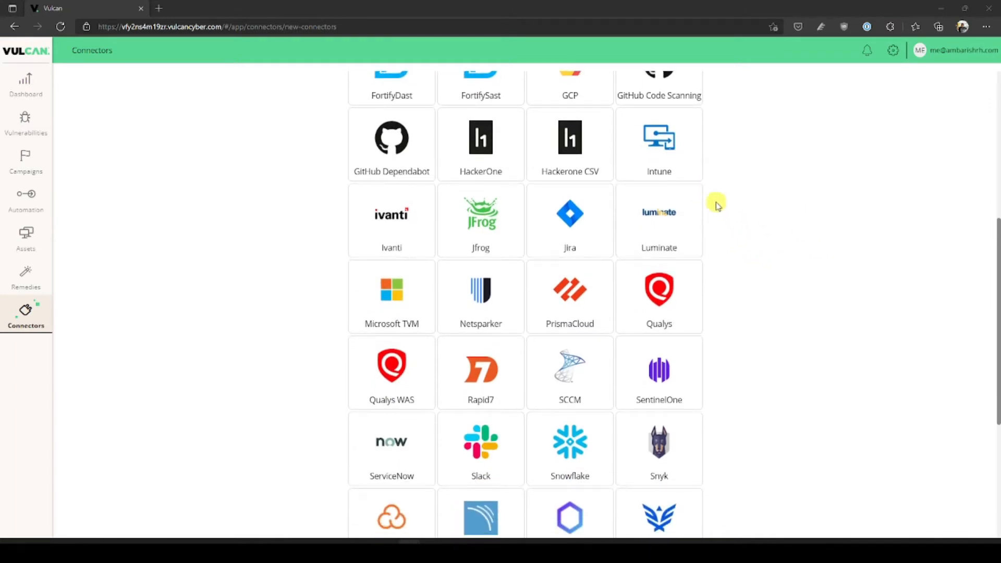
scroll(728, 233, "down", 1)
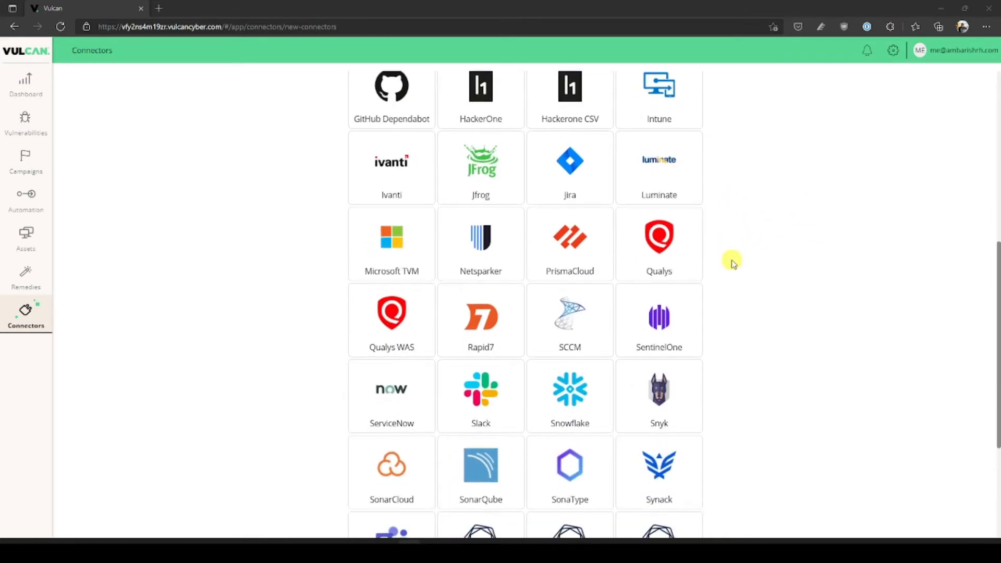
scroll(731, 263, "down", 1)
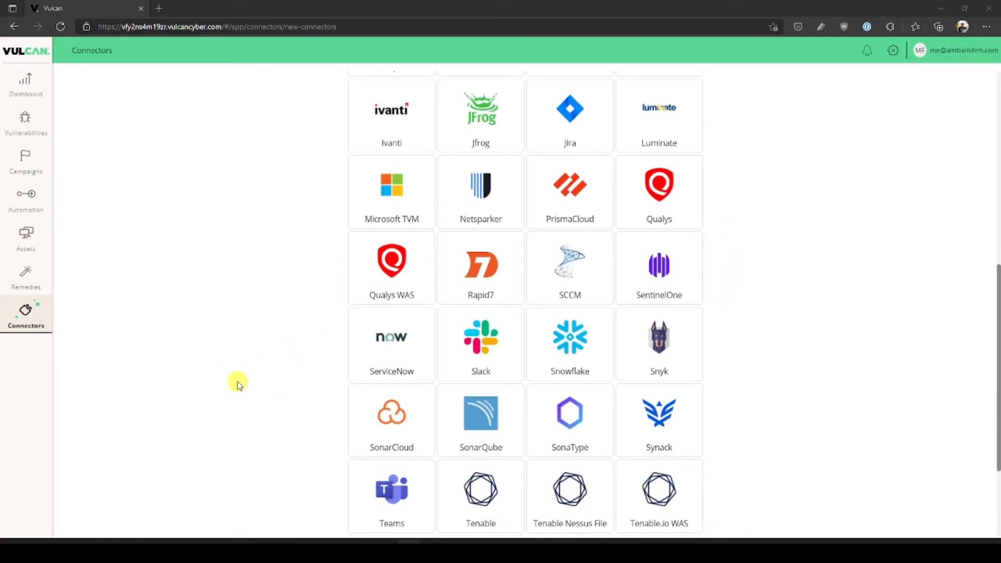
scroll(237, 384, "down", 3)
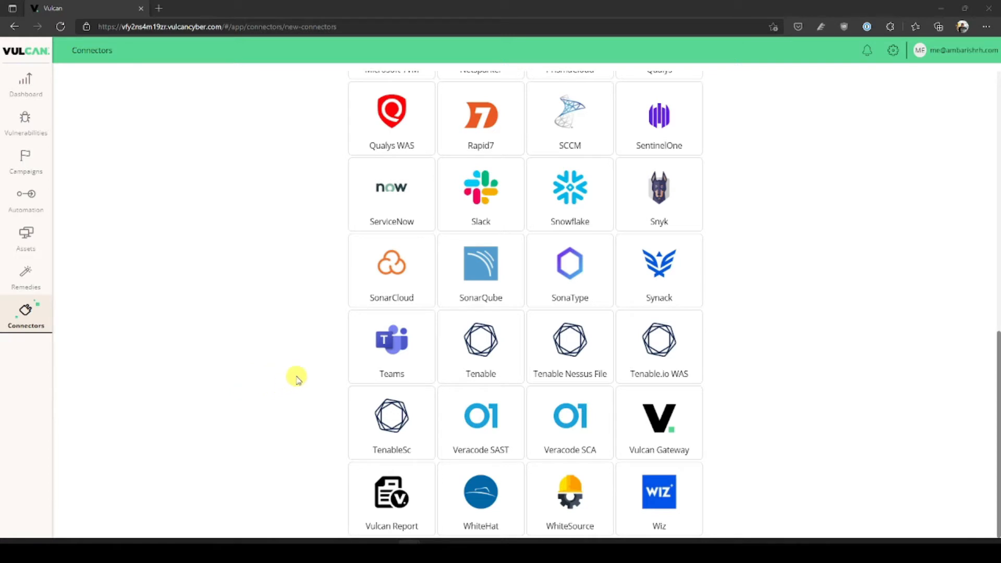
scroll(295, 375, "up", 4)
left_click(395, 264)
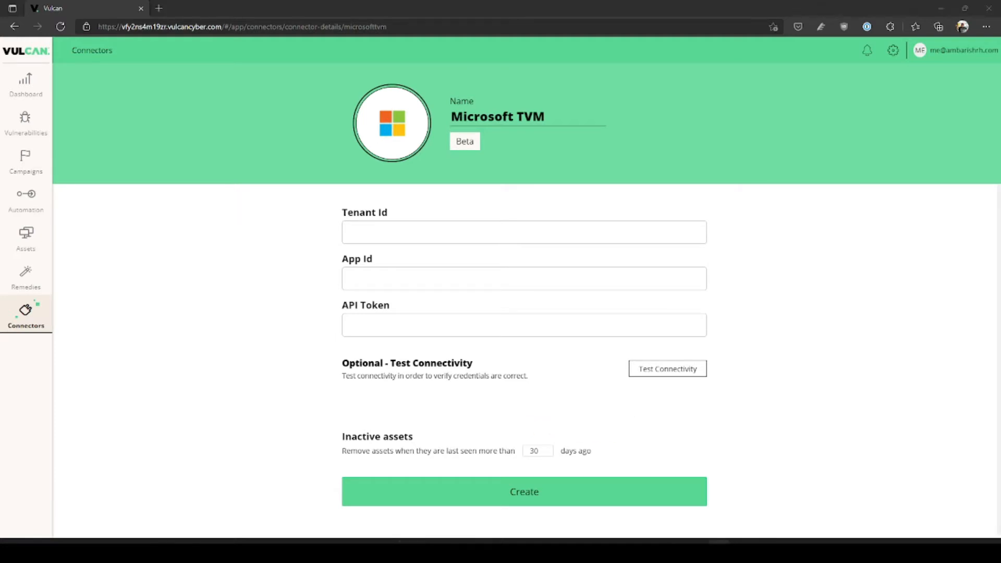
Open portal.azure.com in a separate browser window, dismiss the recommendations pop-up and go to Azure Active Directory.
left_click_drag(0, 61, 214, 4)
left_click(198, 26)
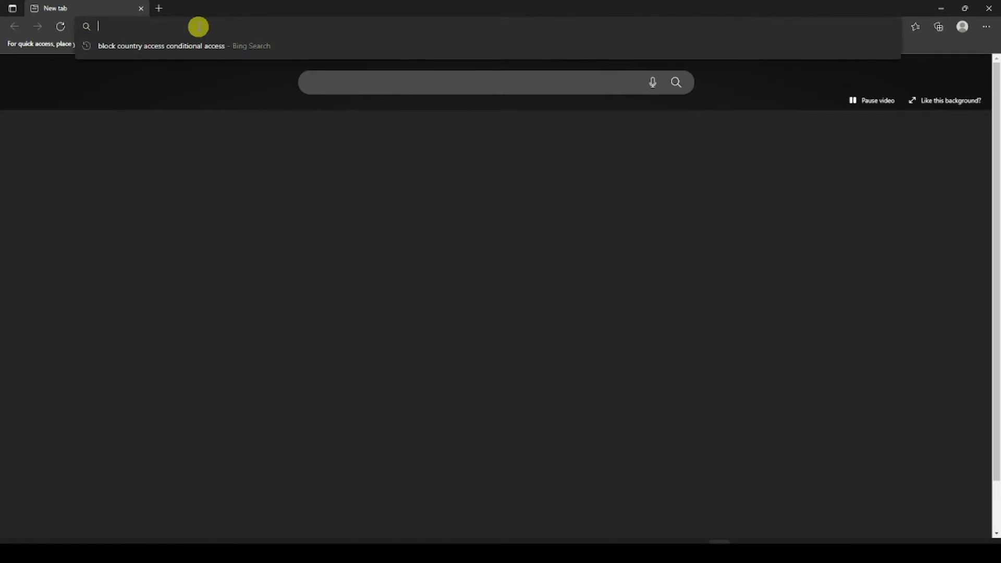
type("portal")
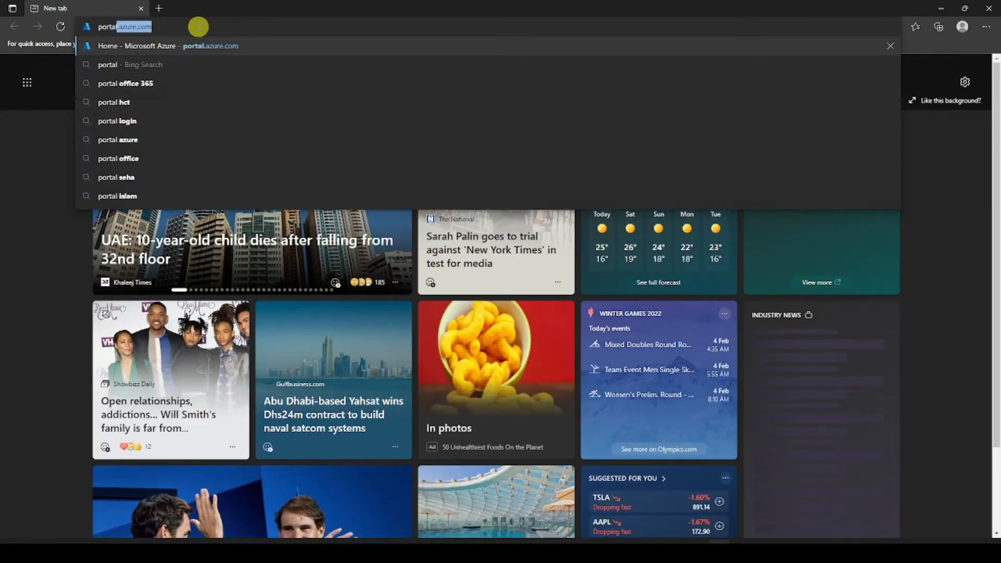
key("Return")
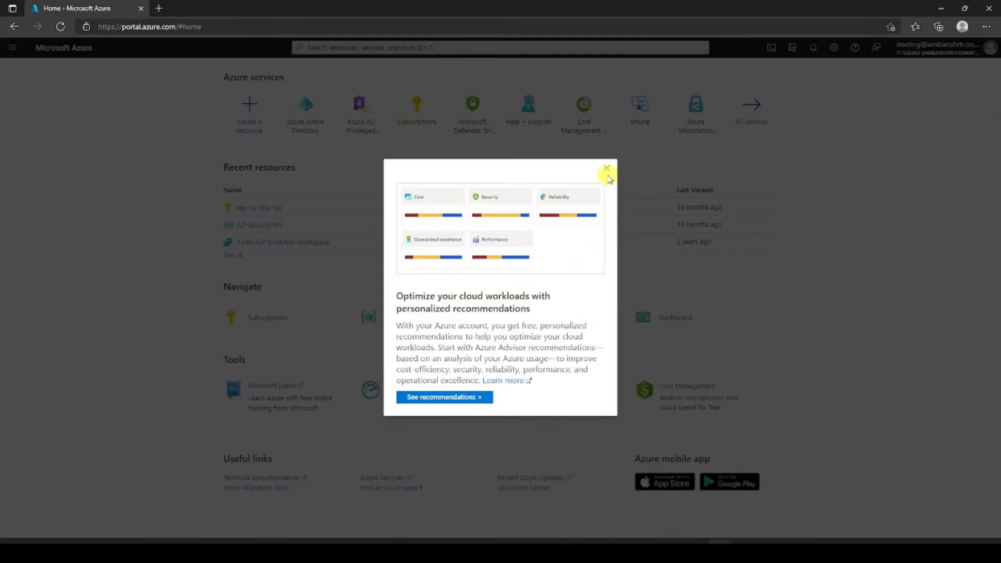
left_click(604, 172)
left_click(303, 107)
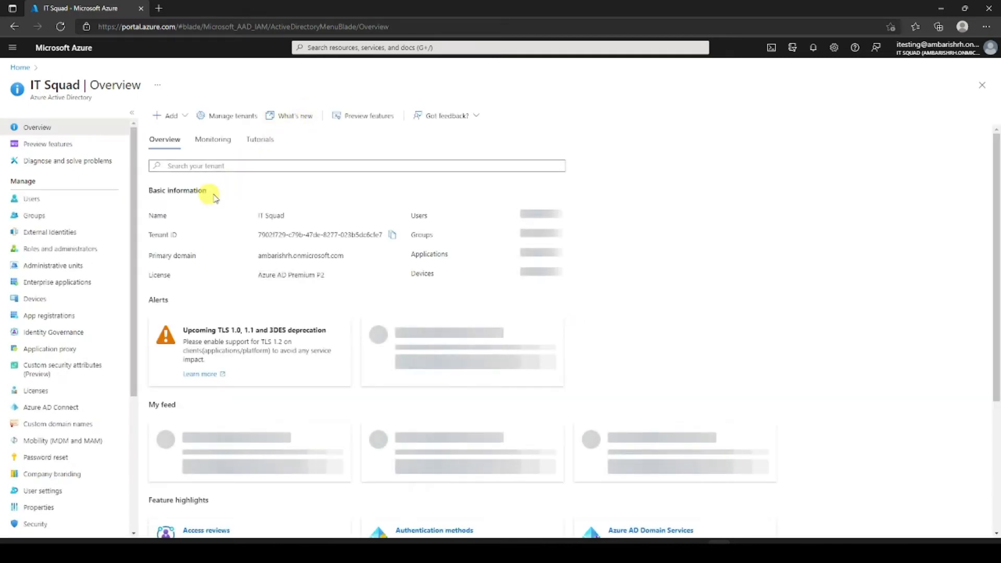
Register a single-tenant application named "Vulcan Cyber MS TVM integration" in Azure Active Directory.
scroll(351, 460, "down", 5)
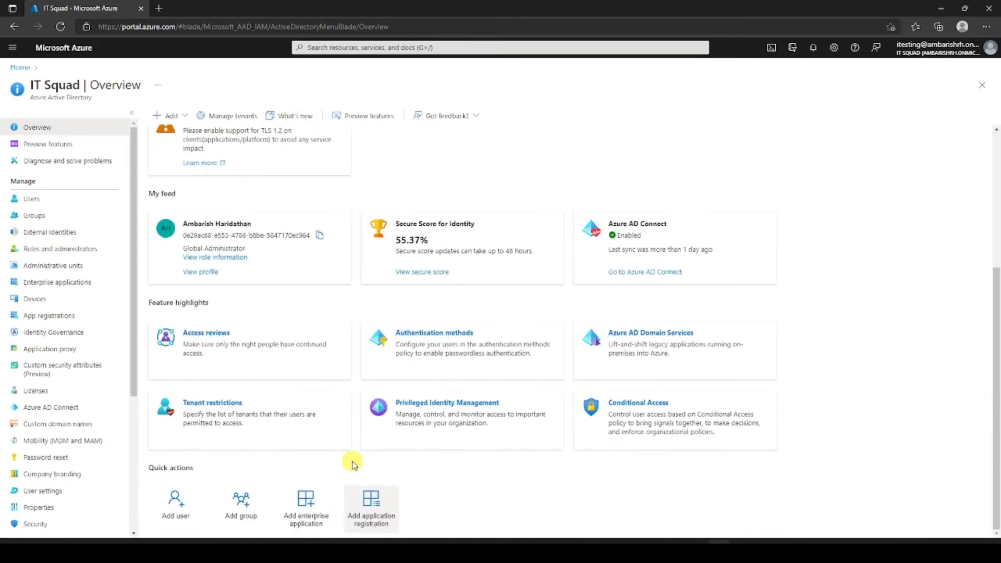
left_click(371, 509)
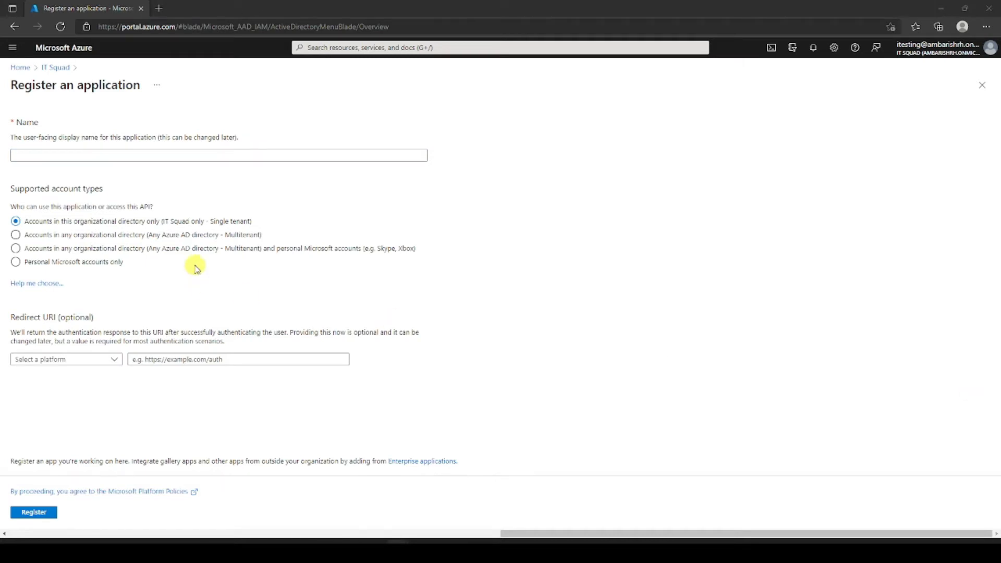
left_click(138, 156)
type("Vulcan Cyber MS TVM integration")
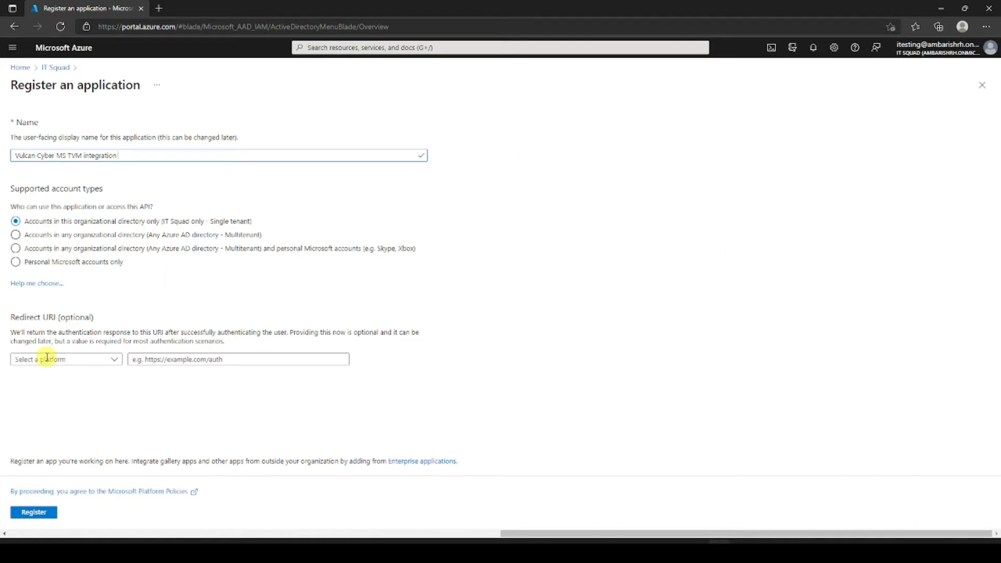
left_click(29, 515)
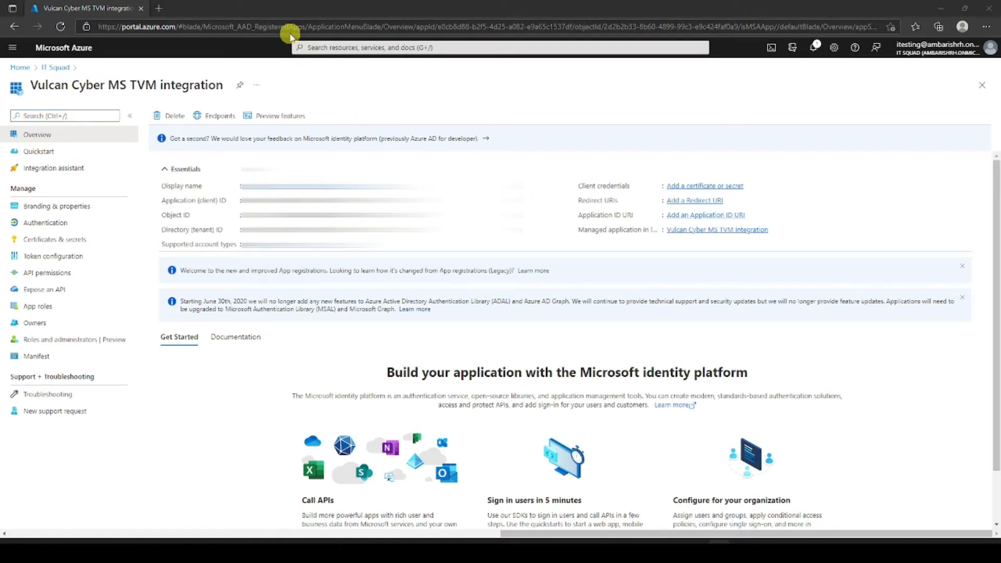
Copy the registered app's directory (tenant) ID from Azure into the Tenant Id field of Vulcan's Microsoft TVM connector.
key("alt+Tab")
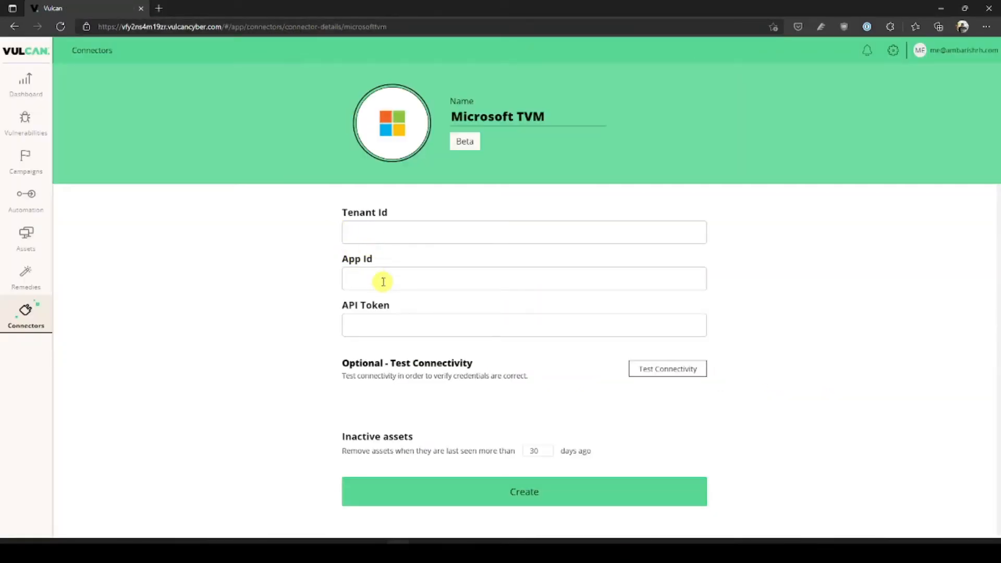
key("alt+Tab")
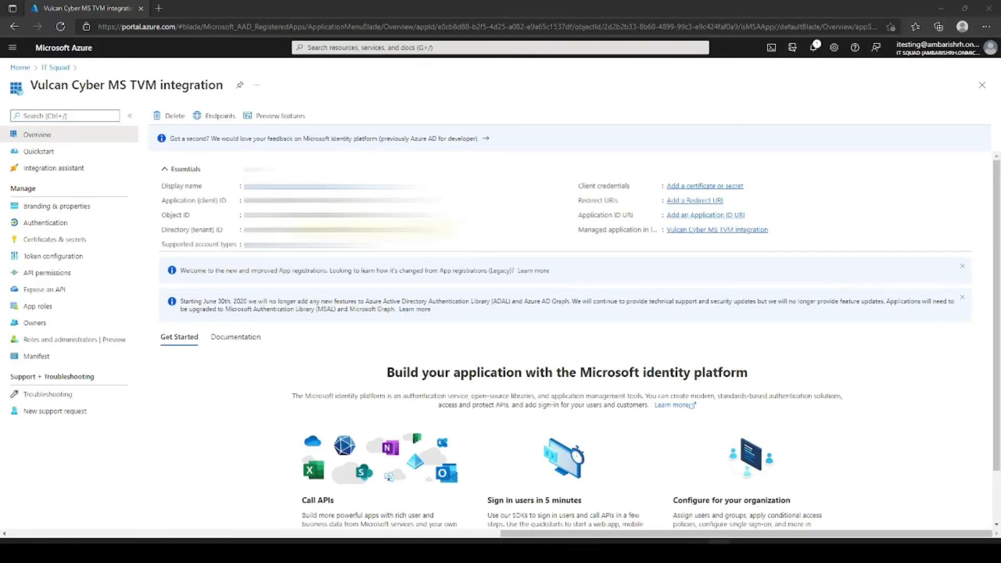
key("alt+Tab")
left_click(402, 230)
key("ctrl+v")
Copy the application (client) ID from Azure into the App Id field of Vulcan's Microsoft TVM connector.
key("alt+Tab")
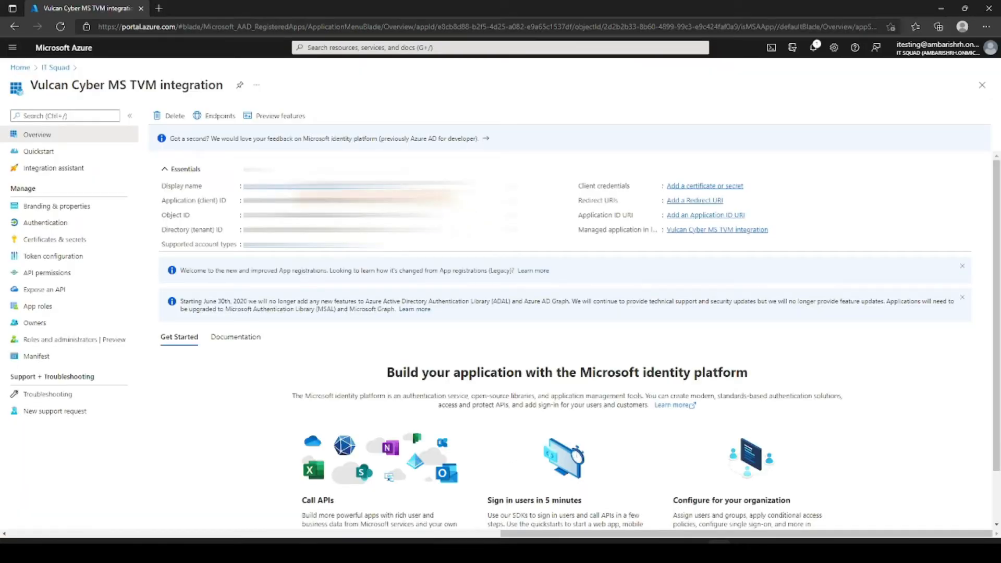
key("alt+Tab")
left_click(421, 284)
key("ctrl+v")
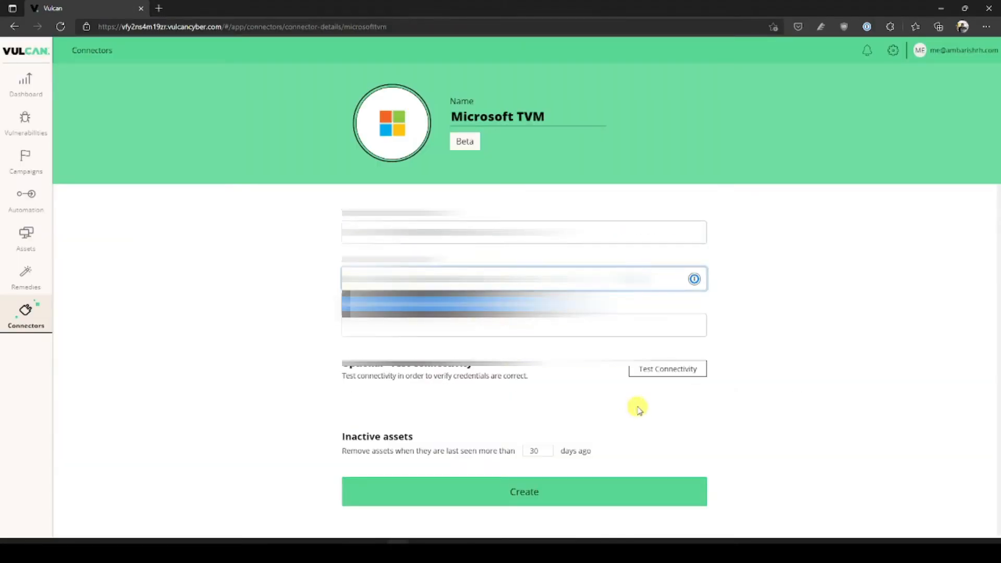
Back in Azure, start an API permission request for the app, choosing the organization's WindowsDefenderATP API with application permissions.
key("alt+Tab")
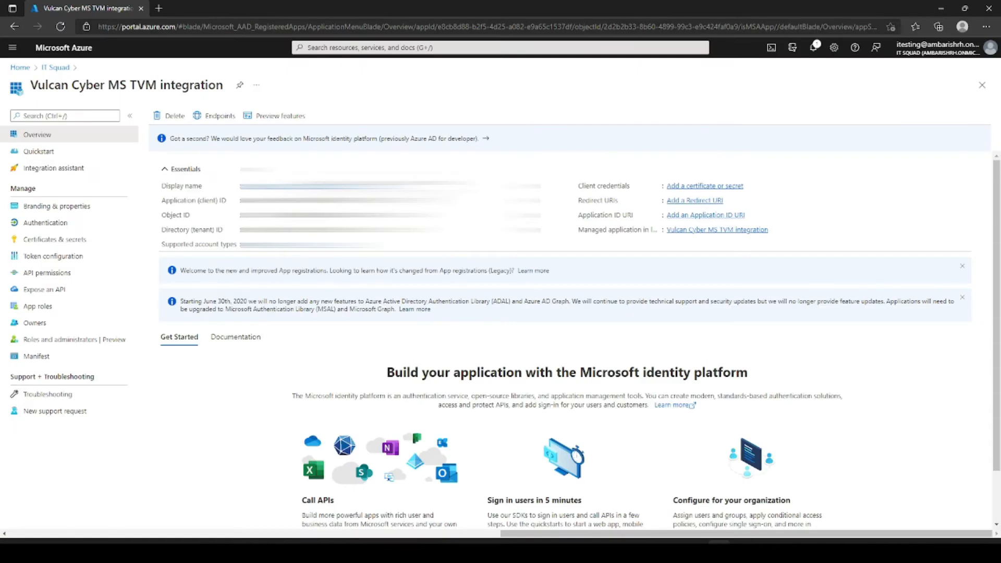
left_click(55, 272)
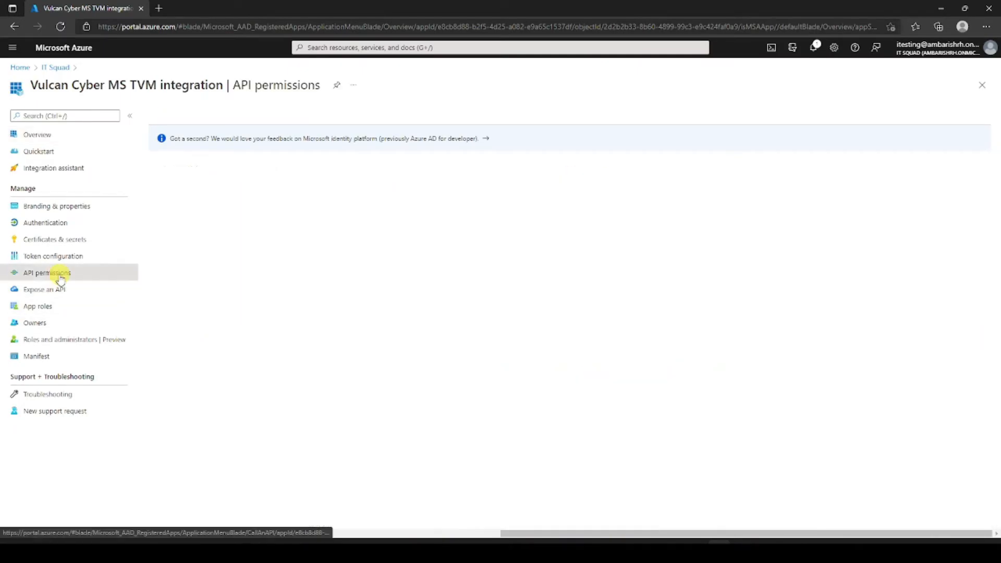
left_click(183, 233)
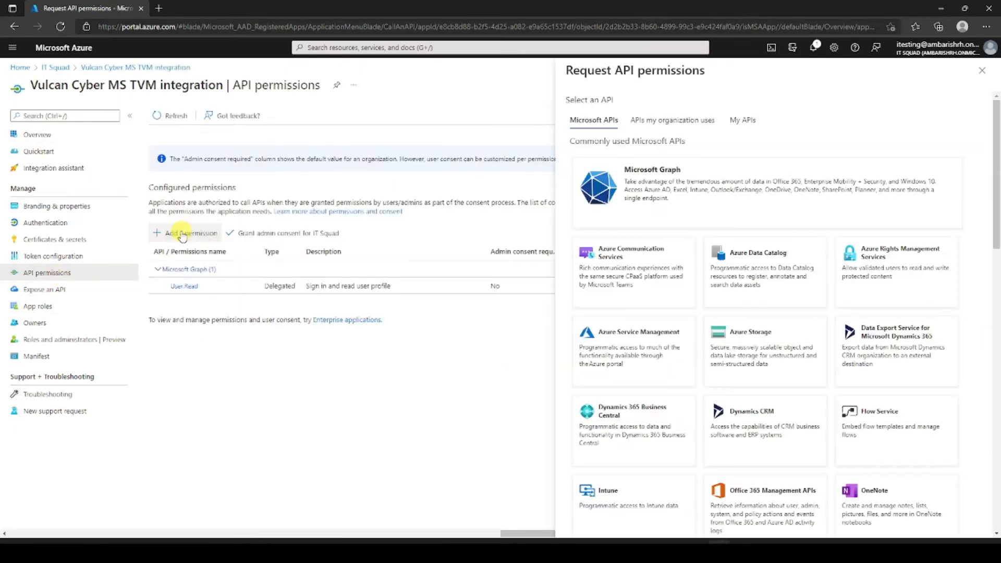
left_click(671, 121)
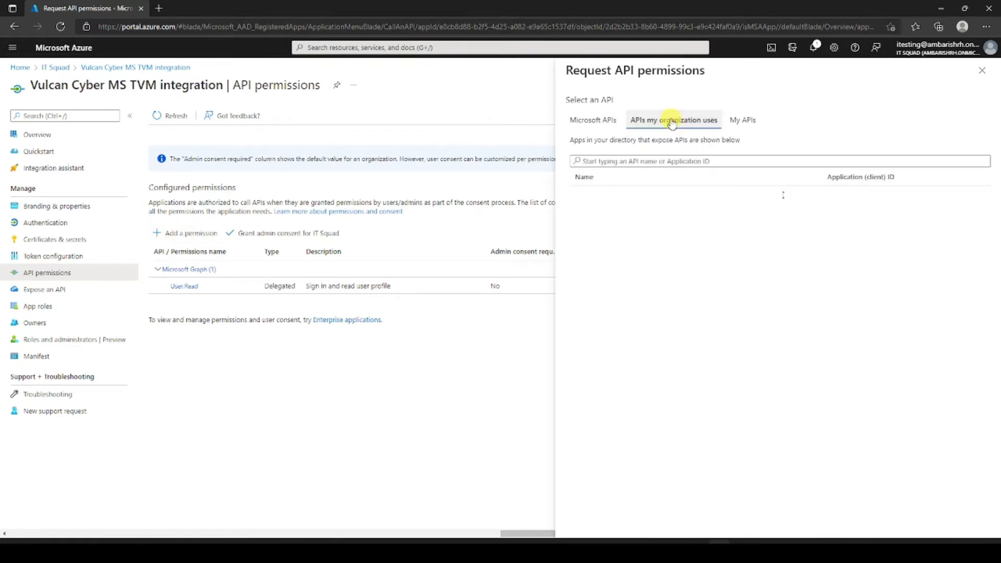
left_click(631, 160)
type("windows")
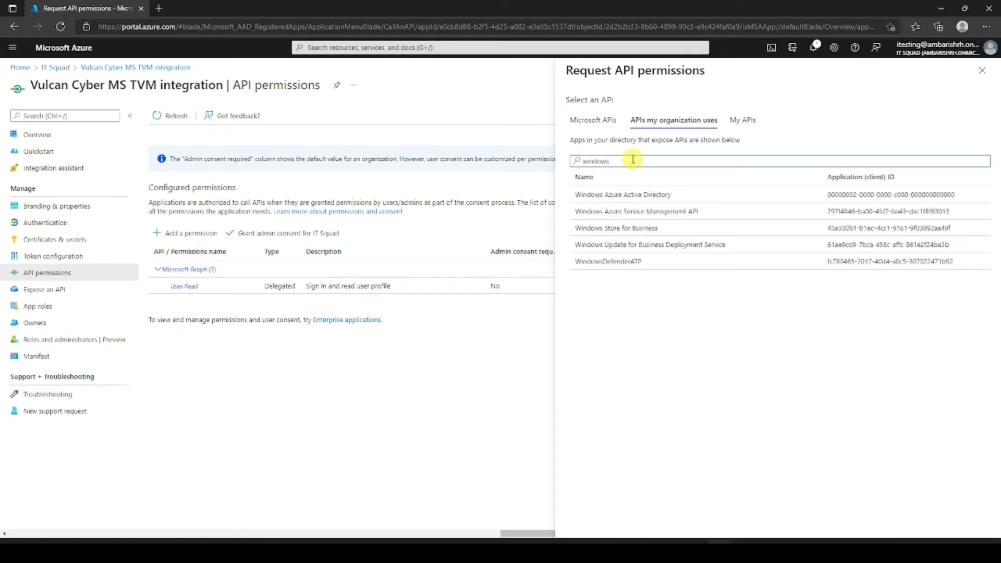
left_click(639, 263)
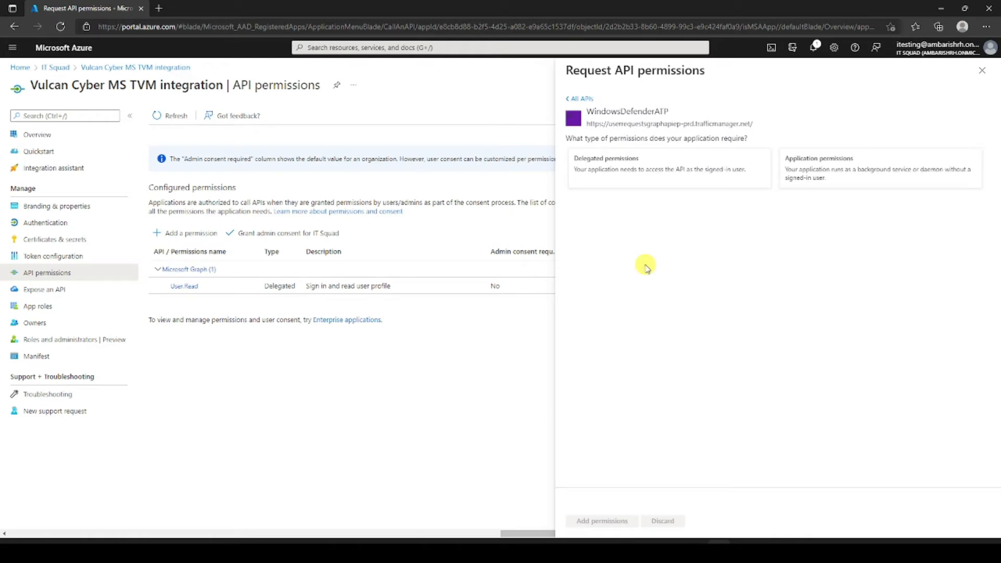
left_click(828, 179)
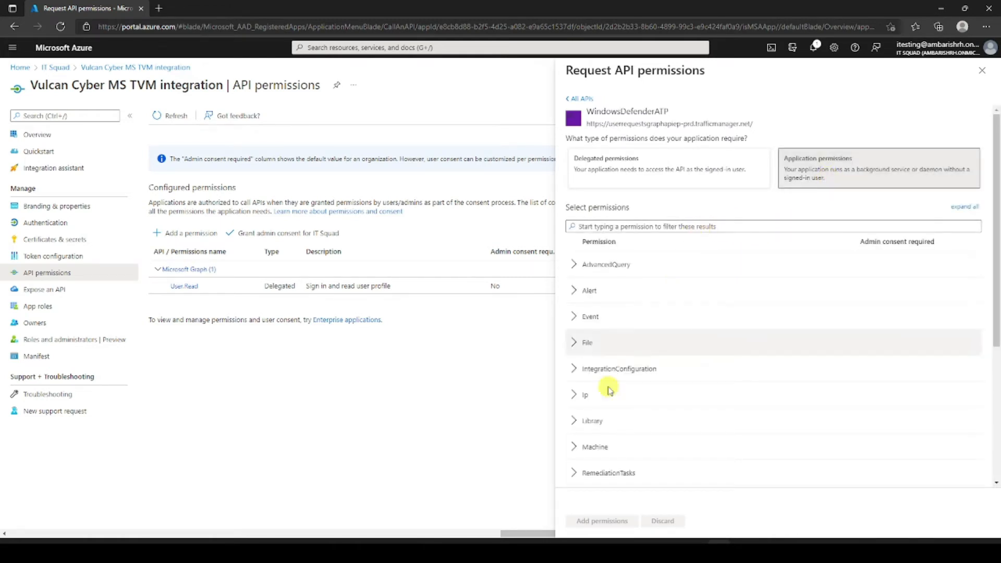
Select the Machine.Read.All permission in the Machine group.
left_click(573, 448)
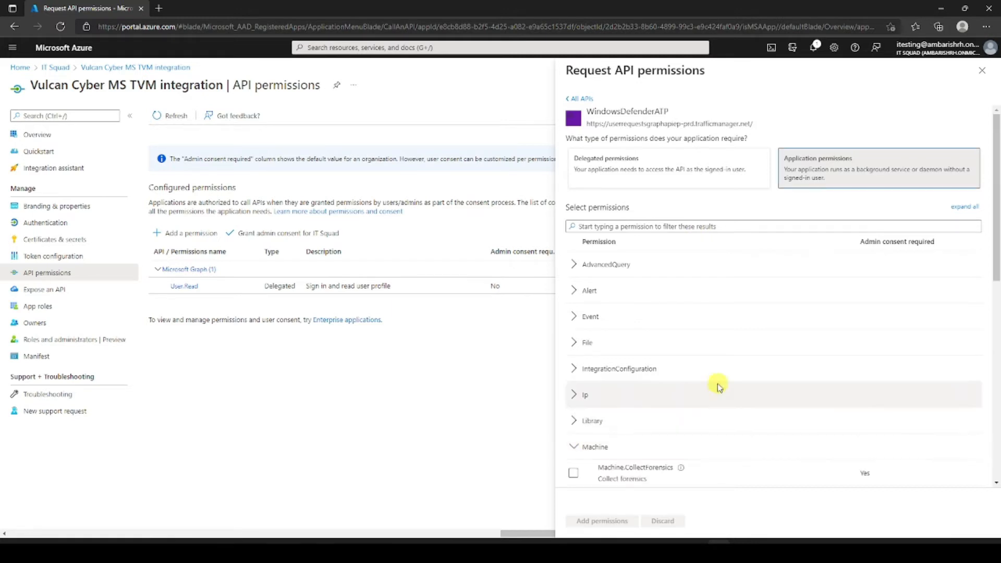
scroll(729, 378, "down", 3)
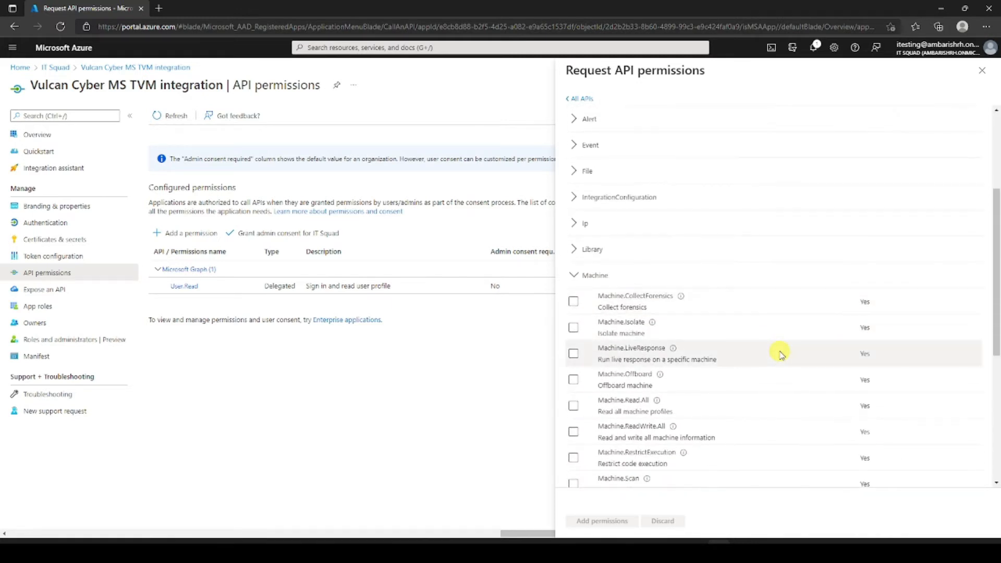
scroll(766, 350, "down", 2)
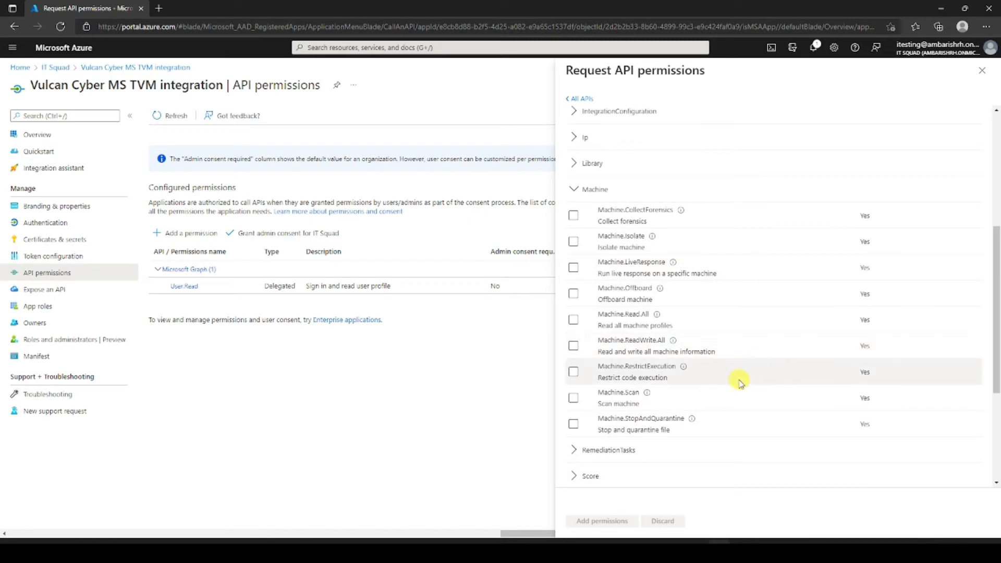
left_click(574, 320)
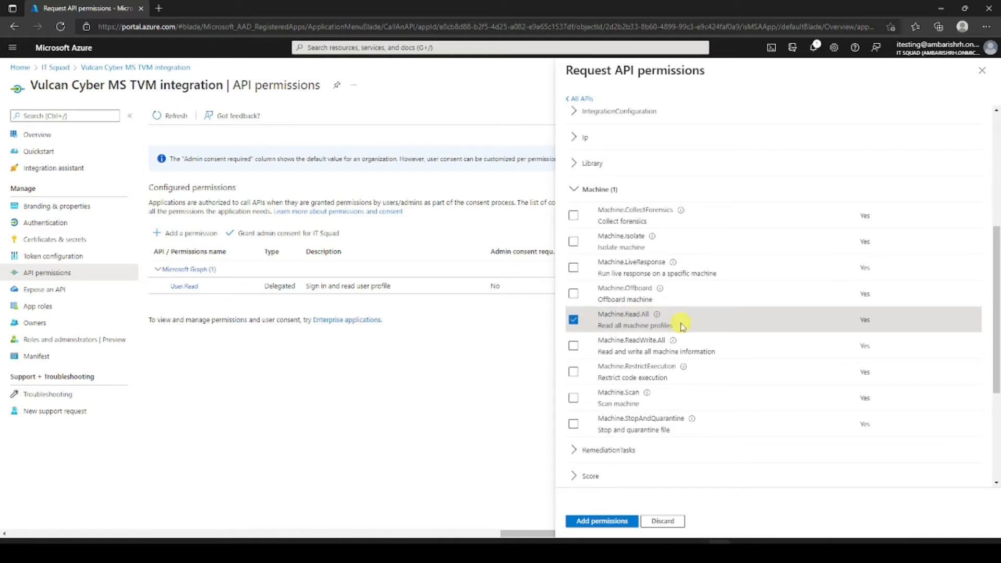
Select the SecurityRecommendation.Read.All permission in the SecurityRecommendation group.
scroll(681, 324, "up", 3)
scroll(683, 326, "up", 1)
scroll(682, 326, "down", 6)
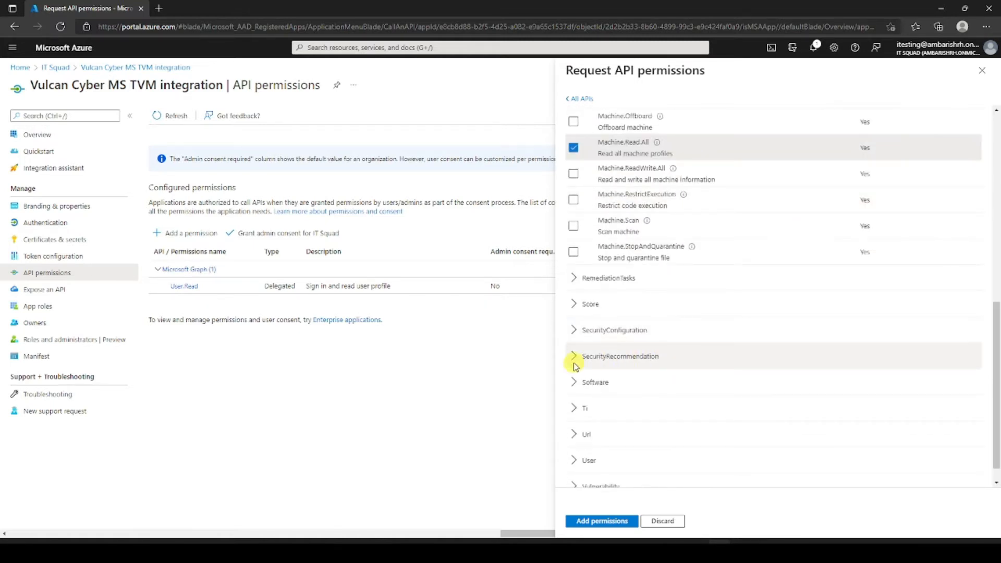
left_click(574, 359)
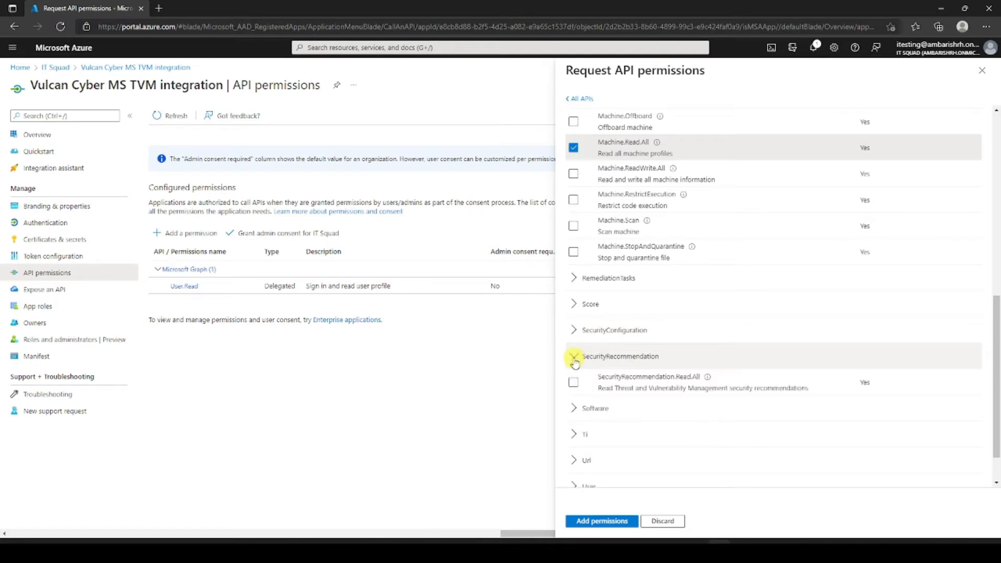
left_click(574, 383)
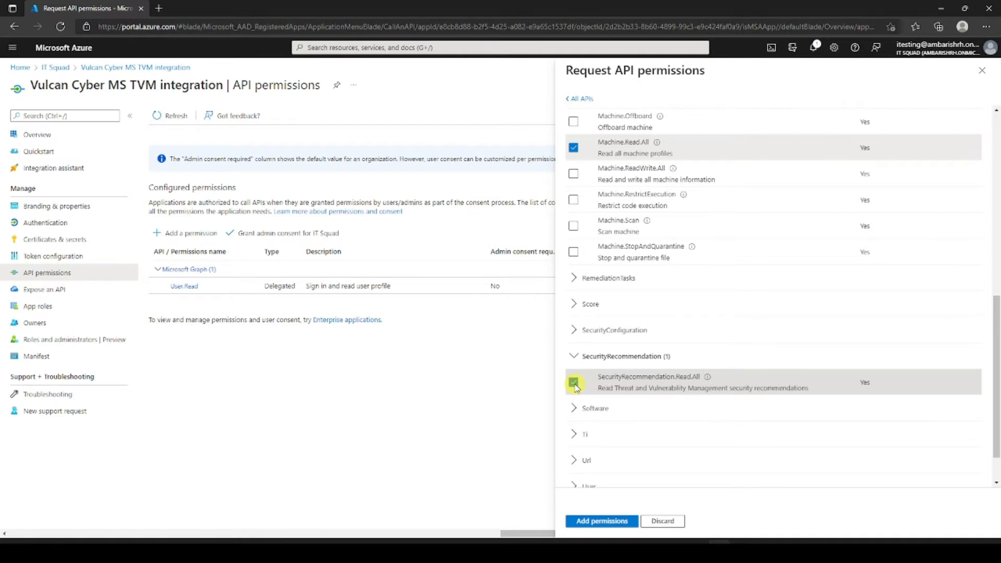
Select the Vulnerability.Read.All permission and add all selected WindowsDefenderATP permissions to the app.
scroll(728, 328, "down", 1)
left_click(573, 463)
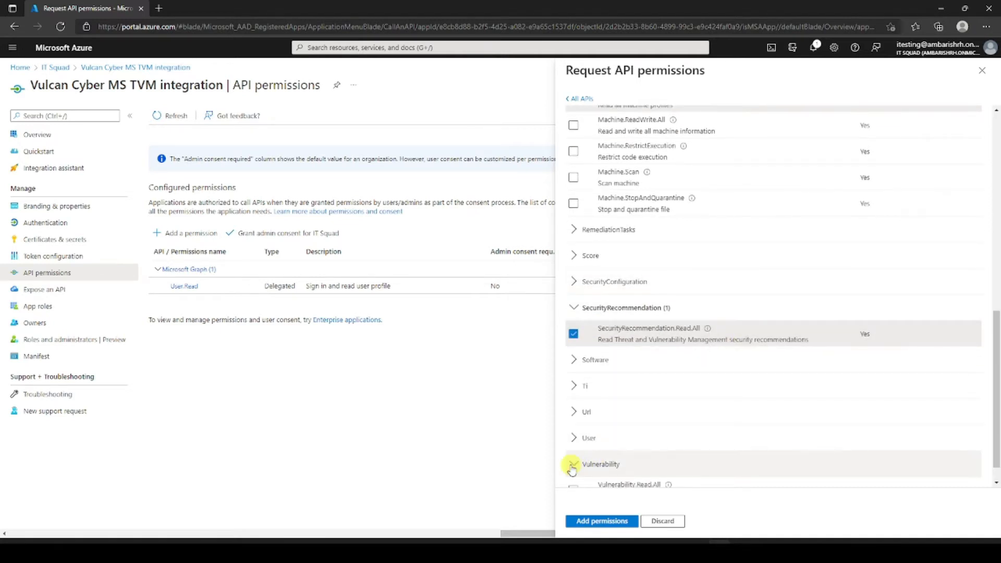
scroll(722, 384, "down", 1)
left_click(573, 463)
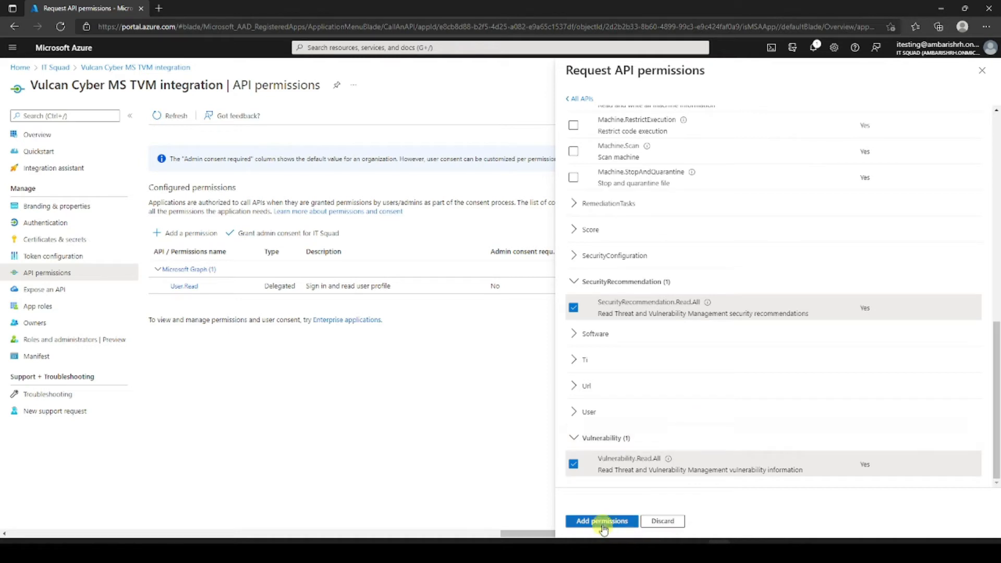
left_click(603, 525)
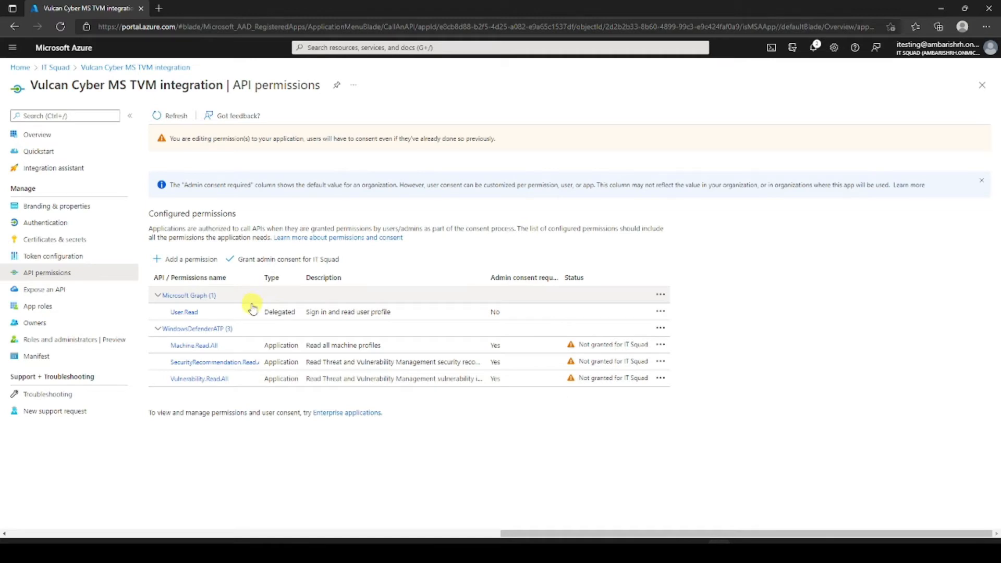
Grant admin consent for IT Squad on all the app's configured API permissions.
left_click(287, 263)
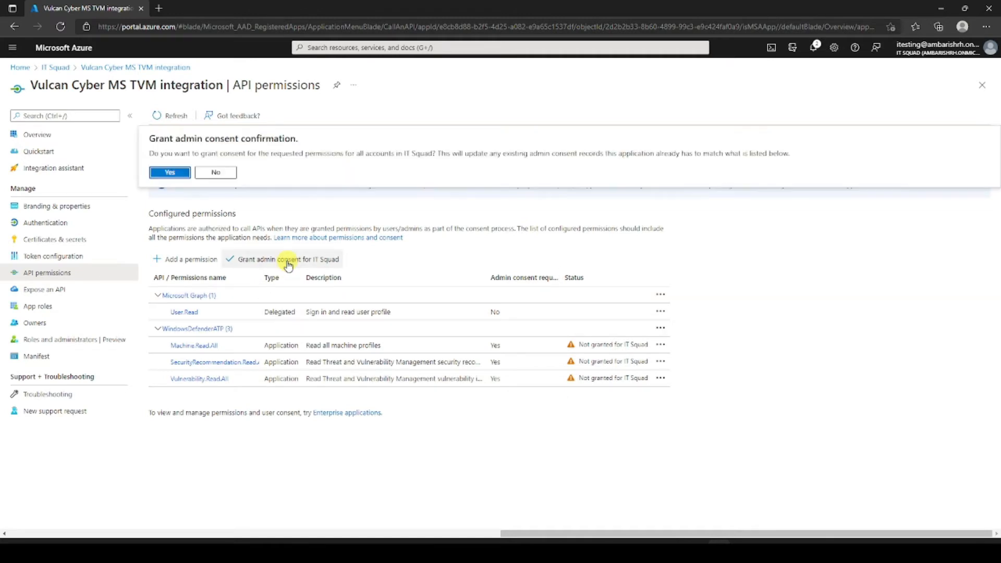
left_click(175, 170)
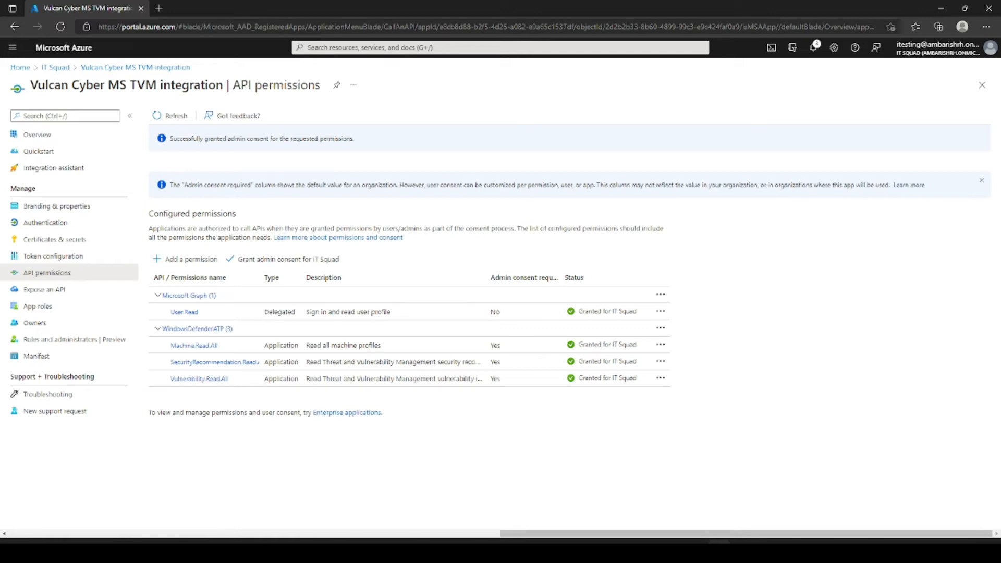
Add a client secret to the app with the description "Vulcan secret" and the recommended 6-month expiry.
left_click(41, 243)
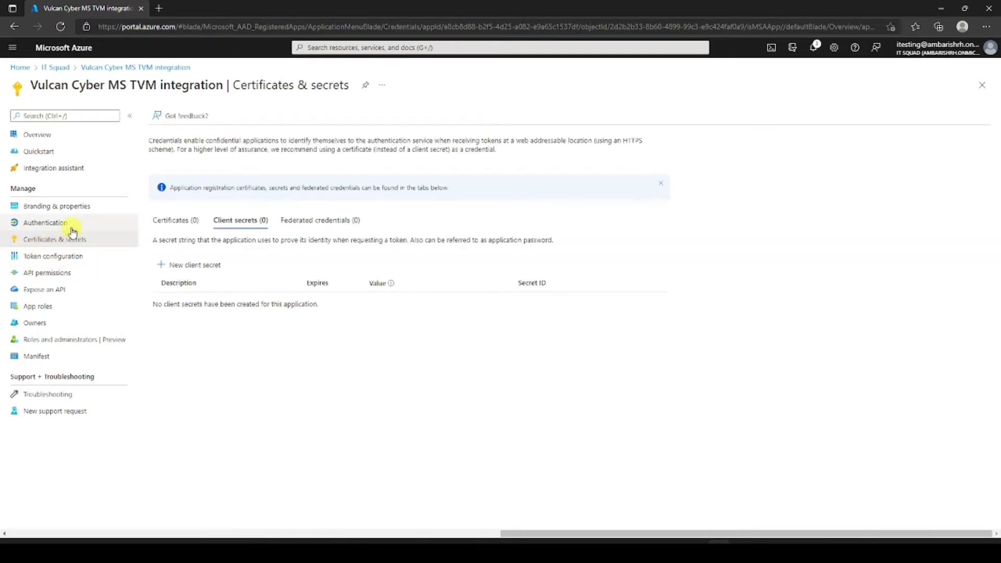
left_click(188, 267)
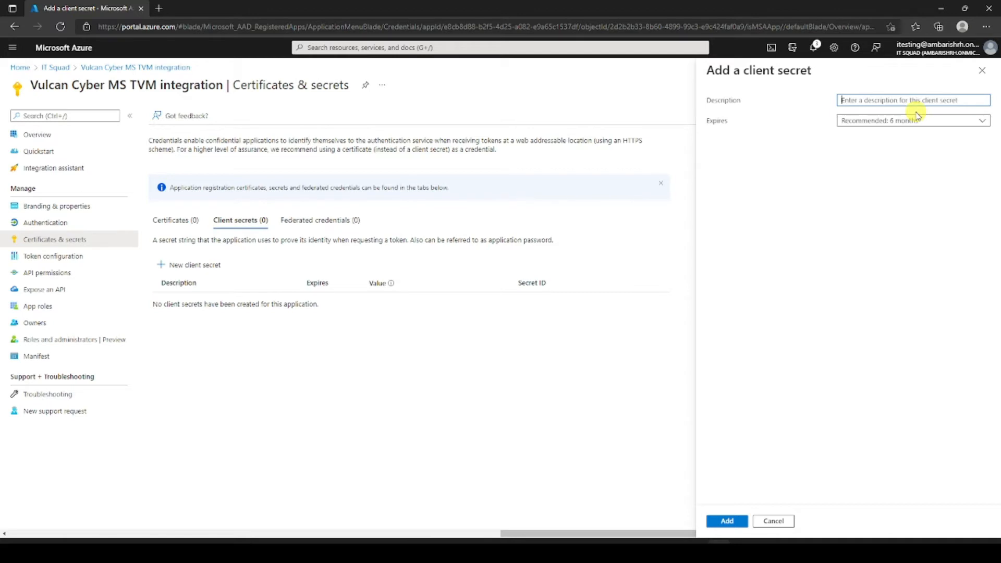
type("Vulcan secret")
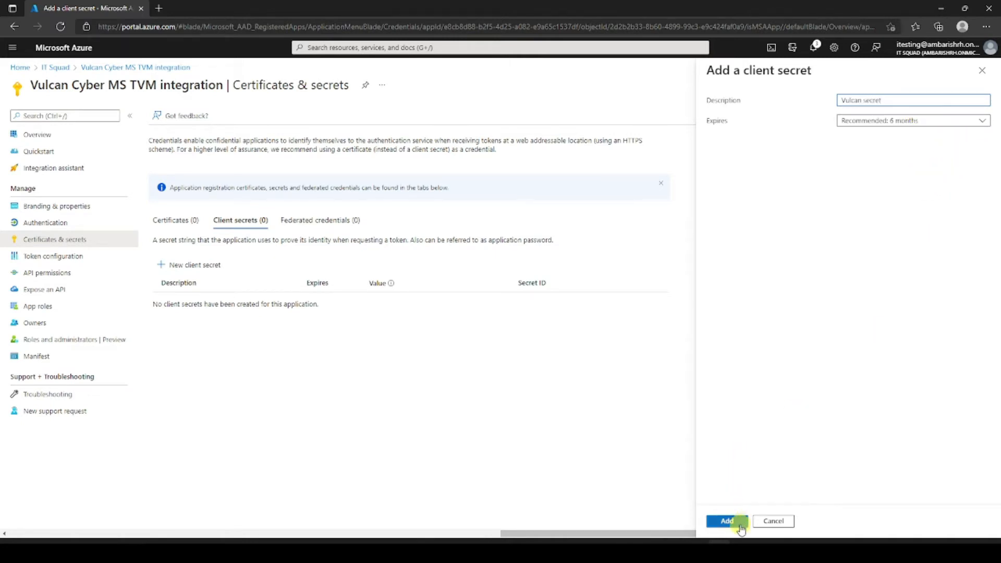
left_click(926, 121)
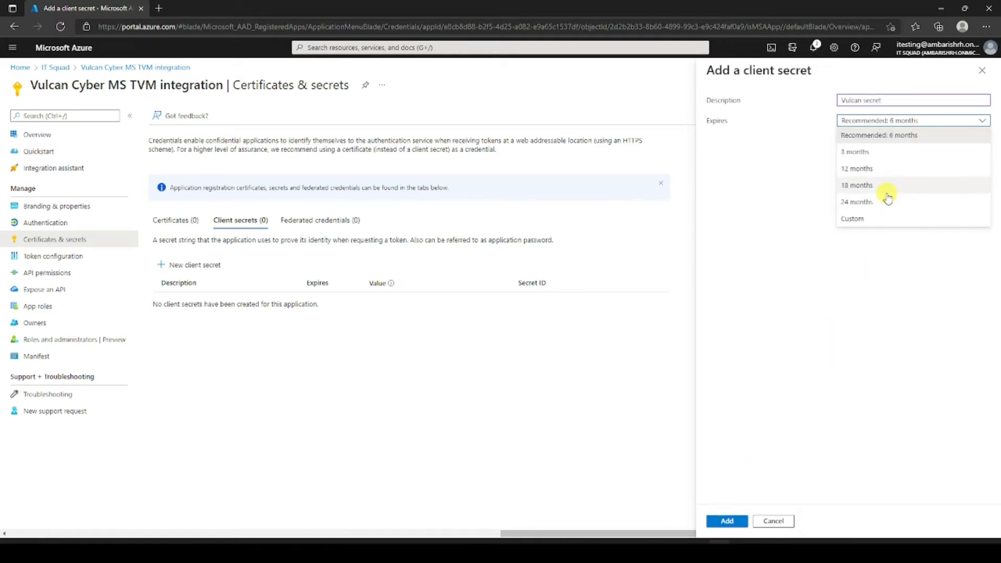
left_click(790, 236)
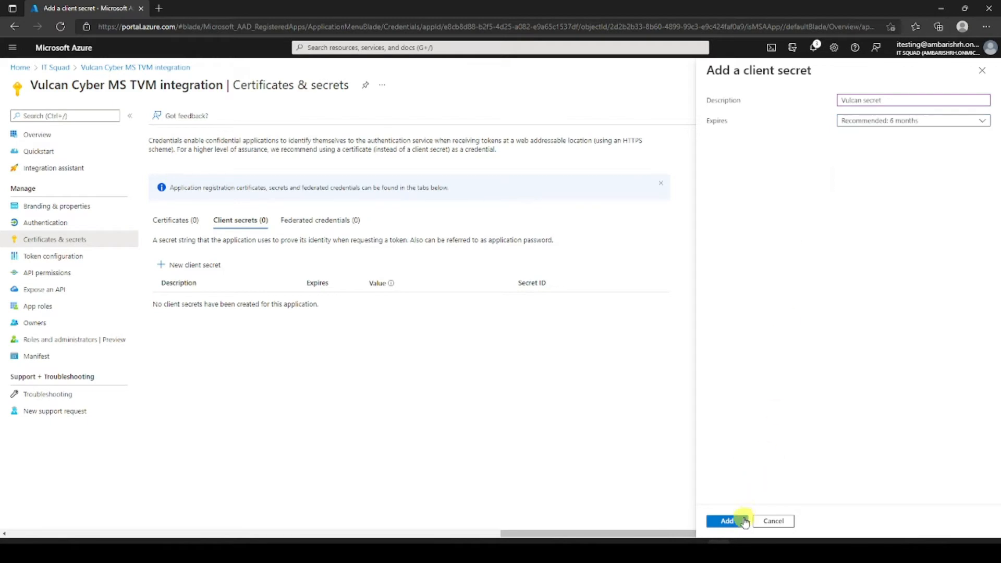
left_click(728, 521)
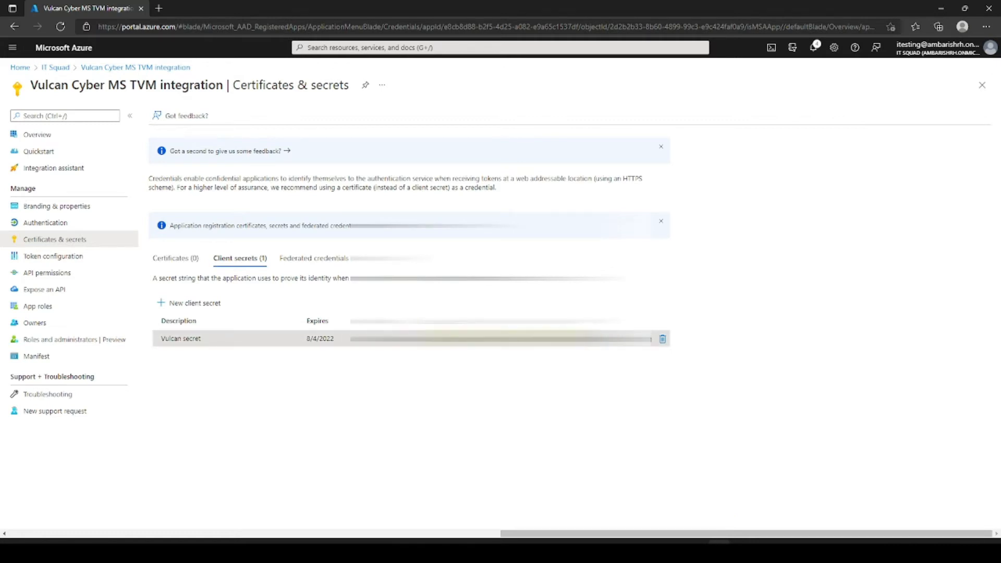
Switch to Vulcan and paste the client secret into the remaining credential field of the Microsoft TVM connector.
key("alt+Tab")
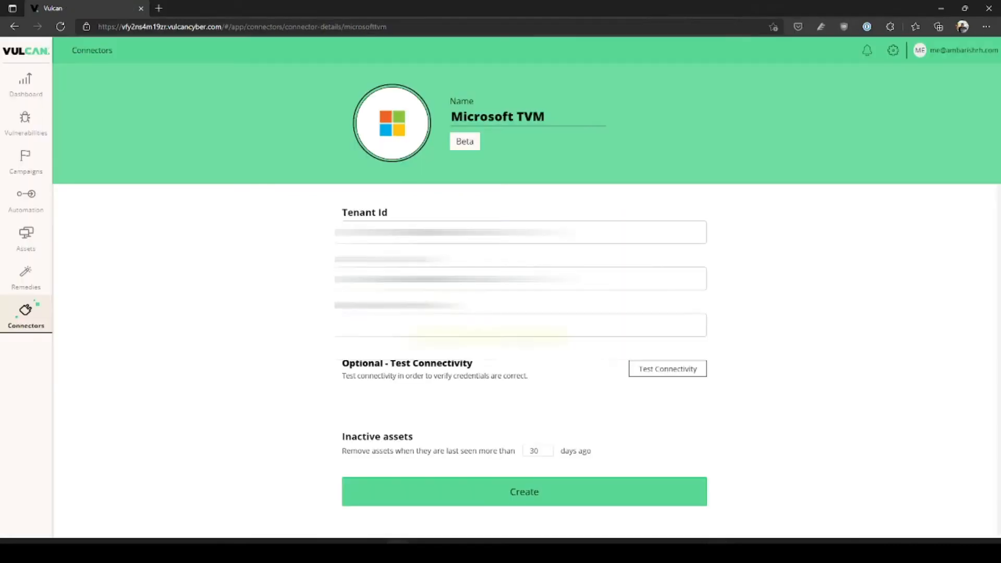
left_click(397, 323)
key("ctrl+v")
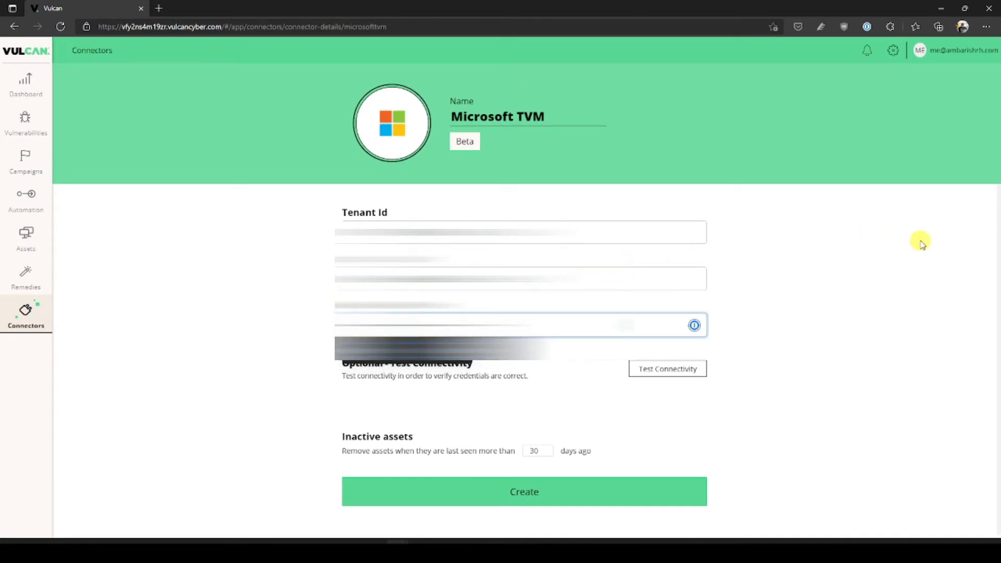
Test the Microsoft TVM connector's connectivity and create the connector.
left_click(686, 374)
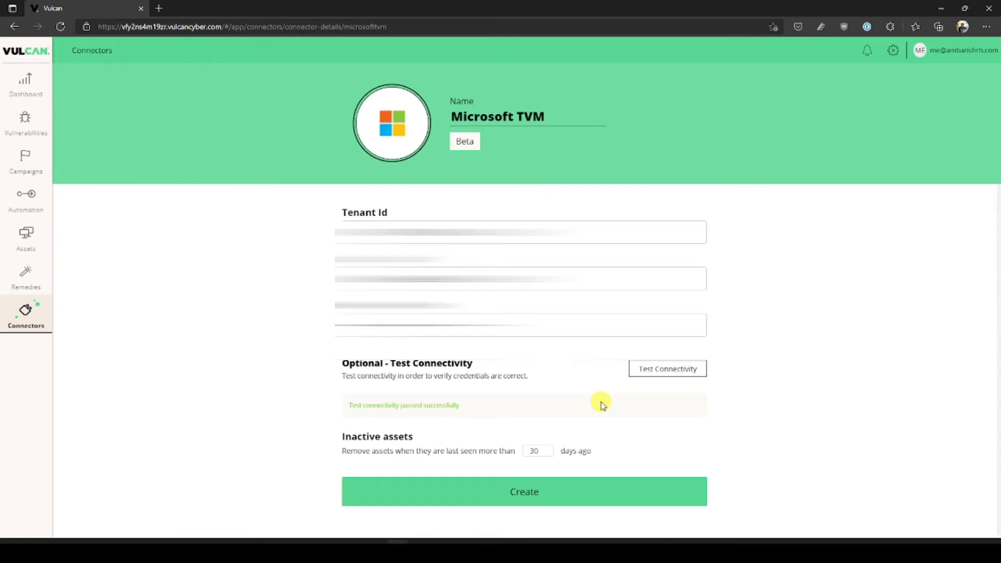
left_click(594, 493)
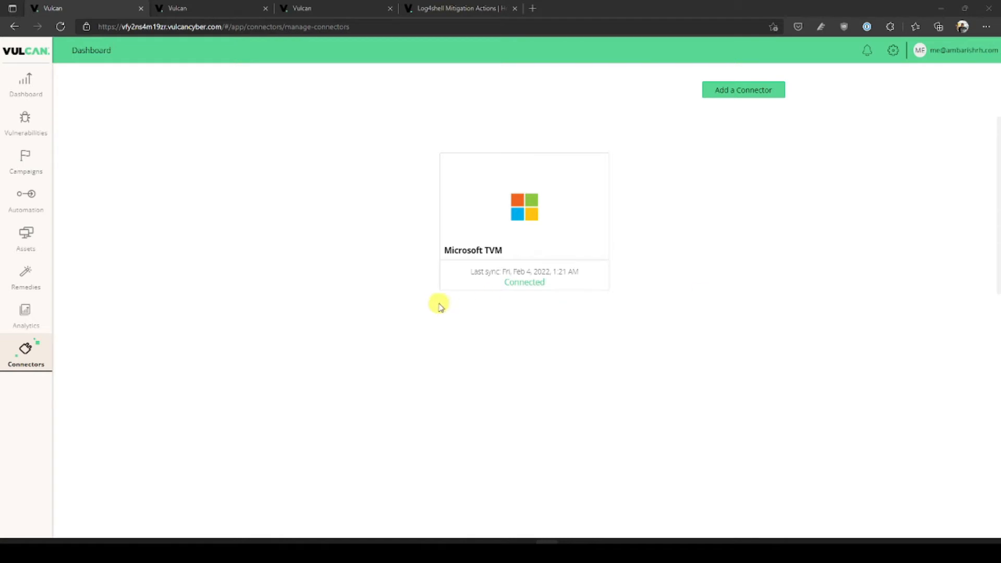
View the dashboard overview, and examine the High and Medium groups of the vulnerabilities list, including threat tags, risk and SLA.
left_click(26, 71)
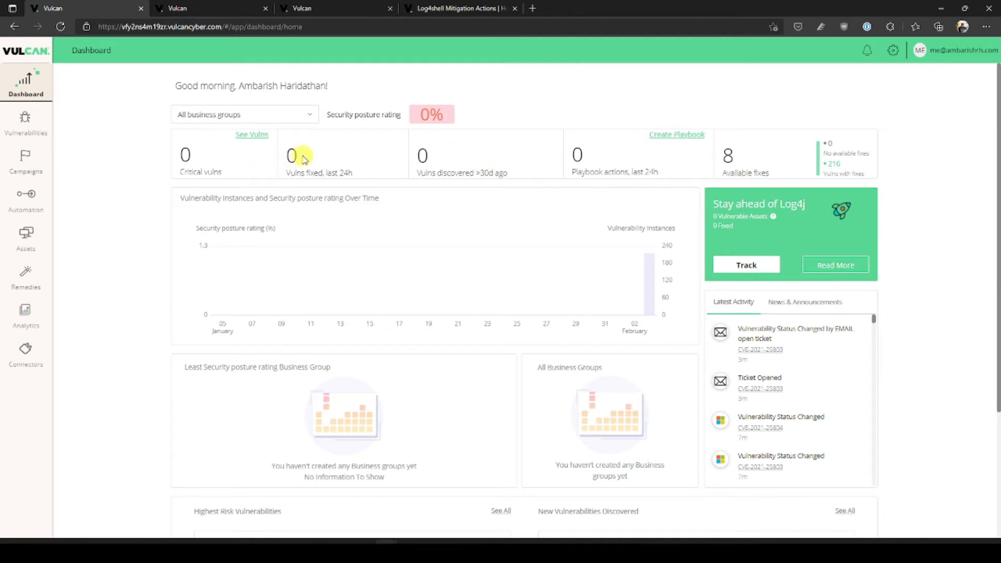
left_click(10, 125)
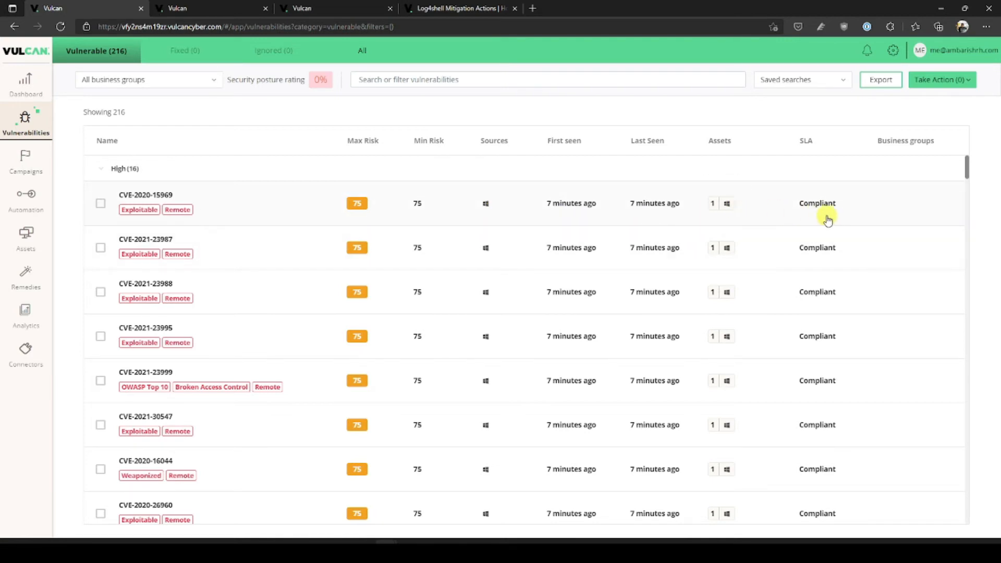
scroll(731, 275, "down", 5)
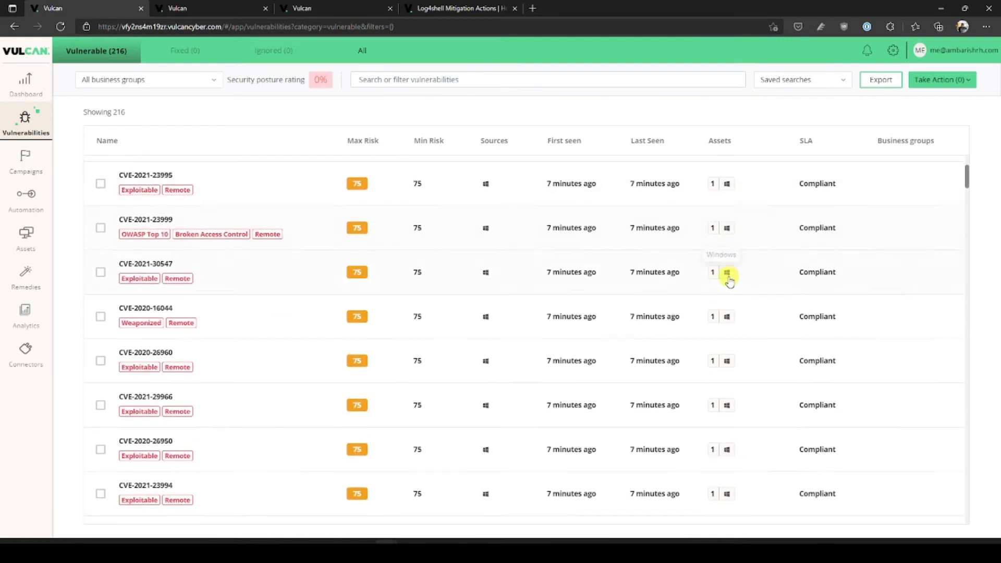
scroll(728, 272, "down", 6)
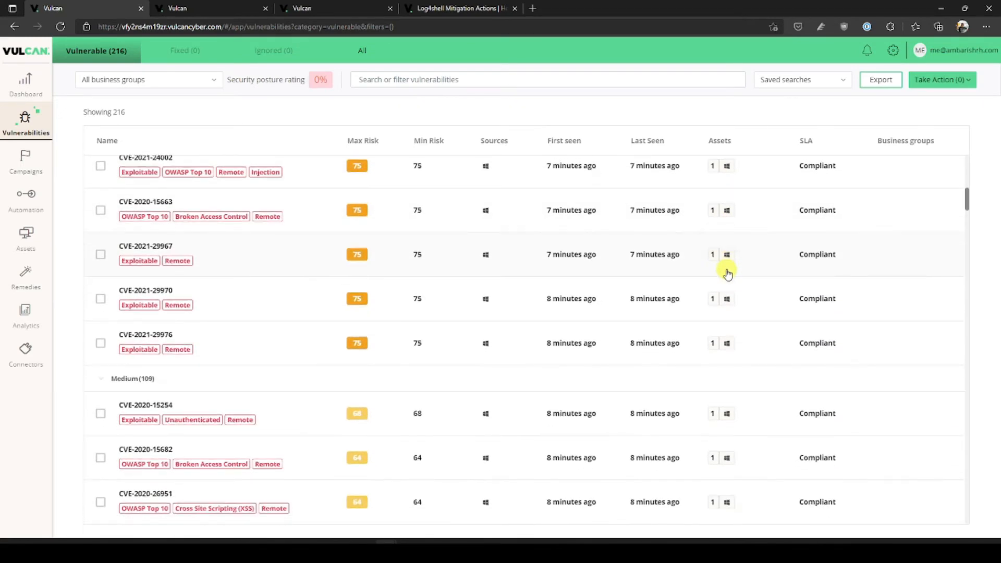
scroll(615, 271, "up", 3)
scroll(616, 272, "up", 7)
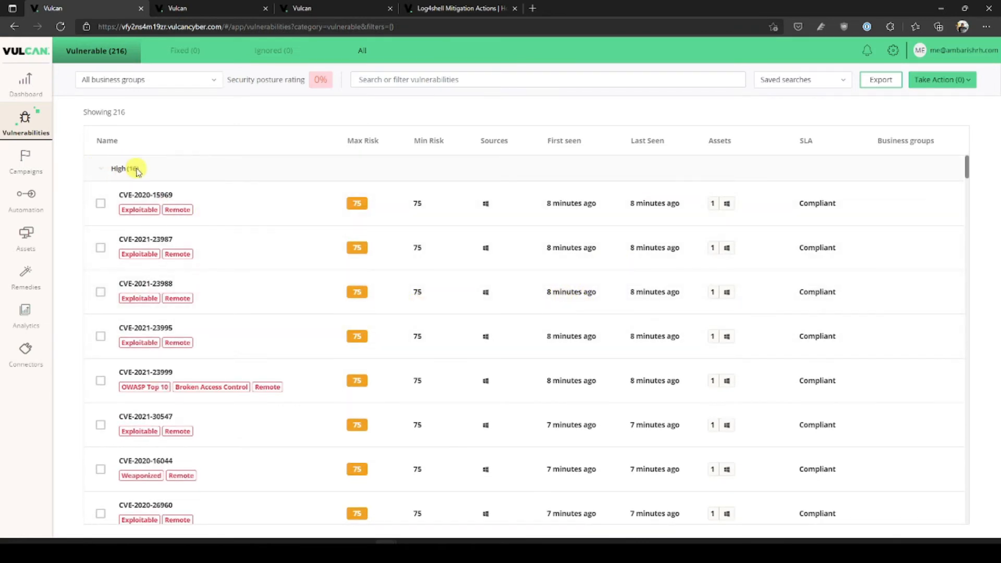
scroll(224, 230, "down", 15)
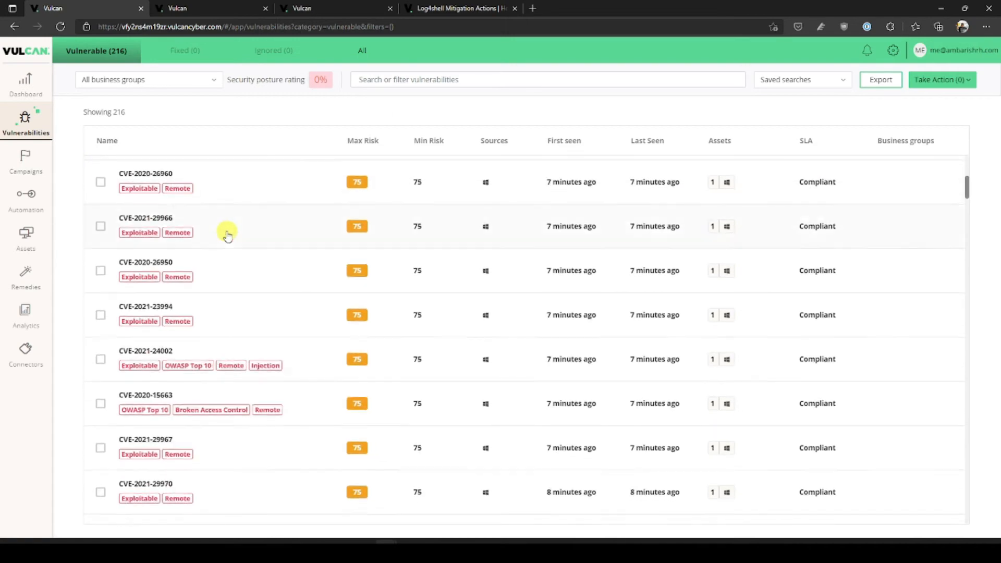
scroll(233, 239, "down", 1)
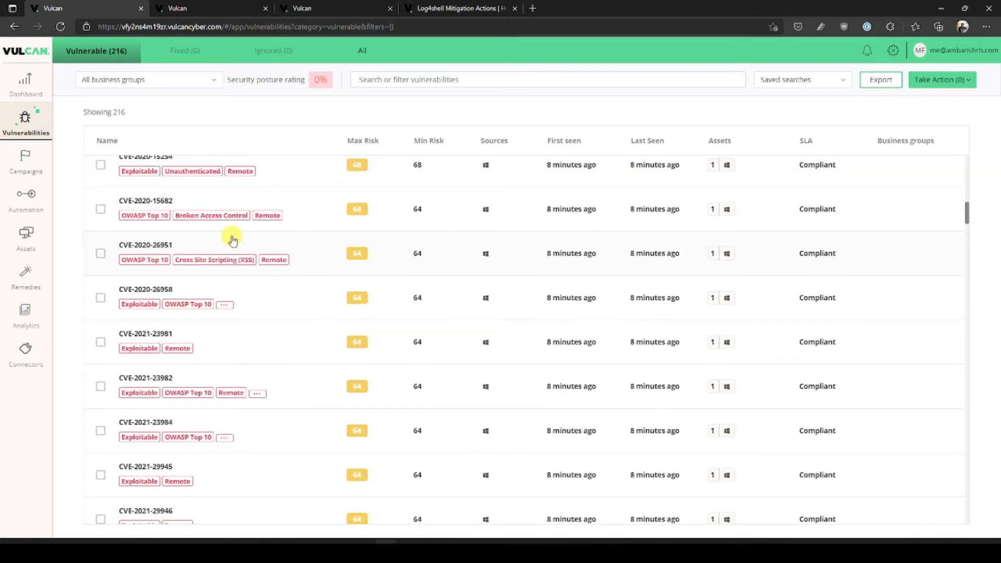
scroll(233, 240, "down", 15)
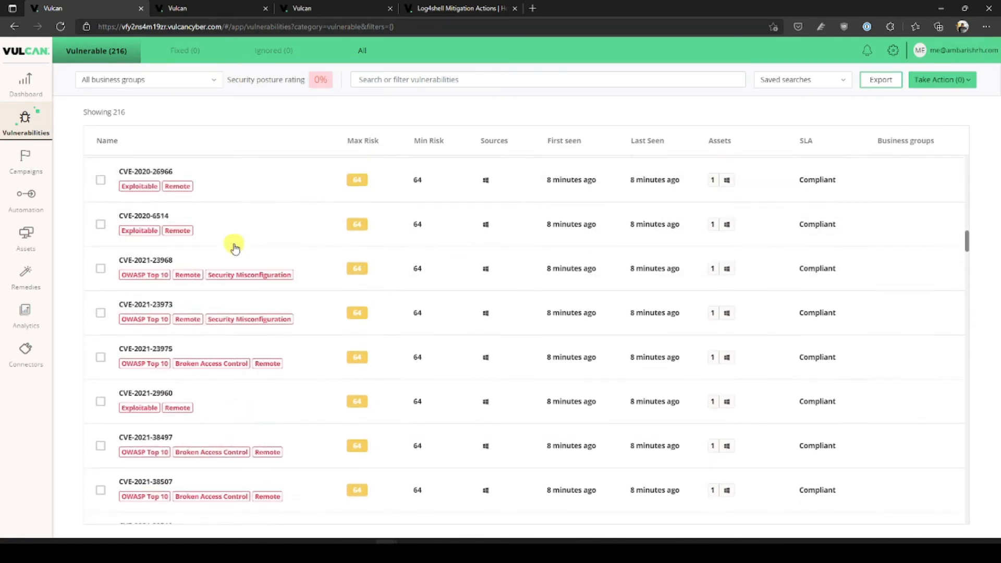
scroll(233, 244, "down", 3)
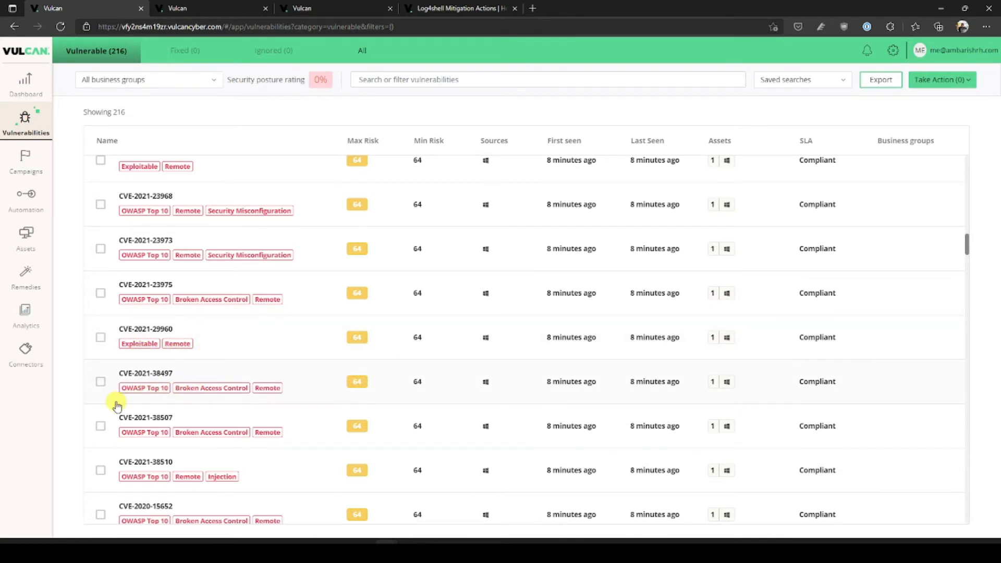
scroll(307, 321, "up", 1)
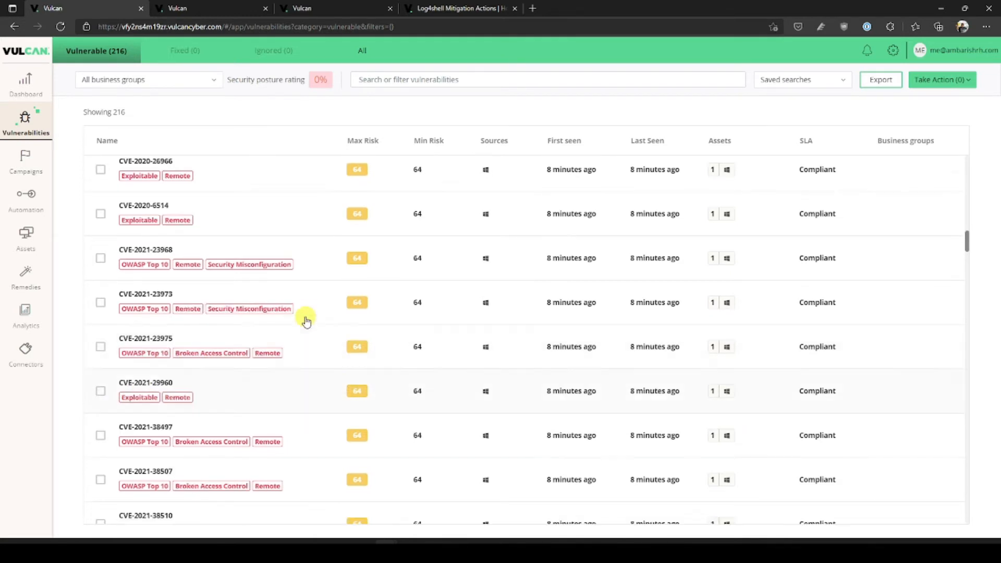
scroll(306, 321, "up", 7)
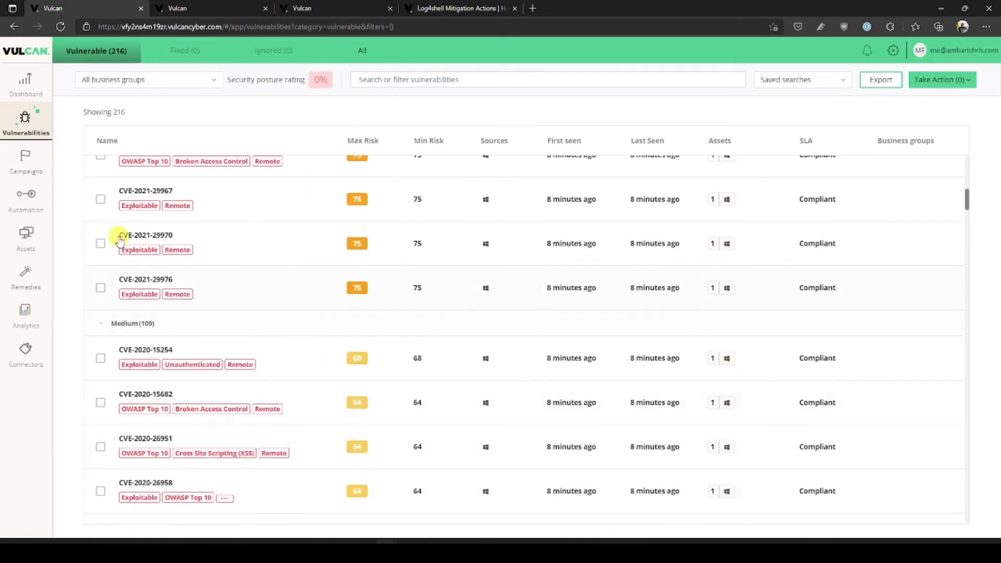
View the open remediation campaigns and the automation playbooks page.
left_click(21, 158)
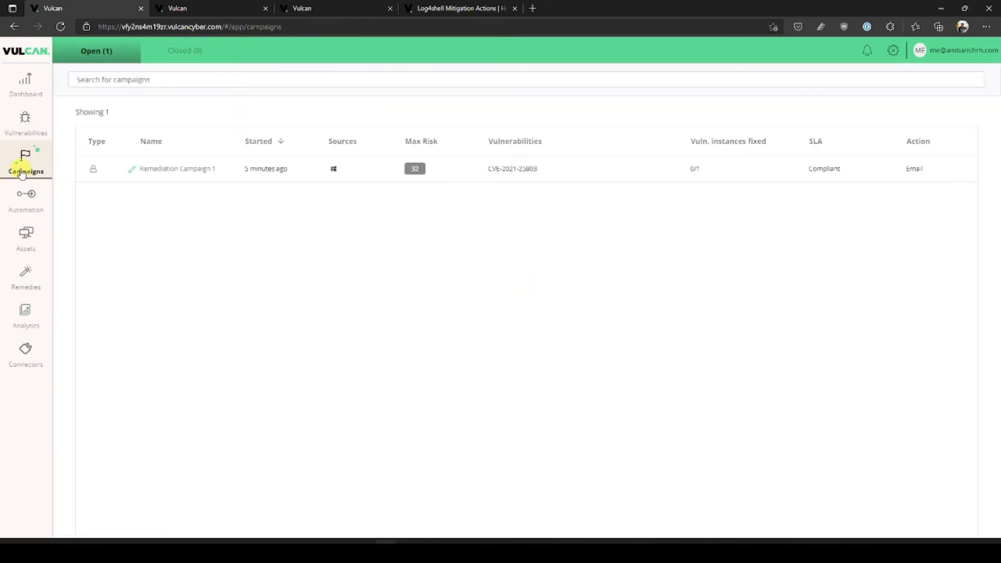
left_click(29, 197)
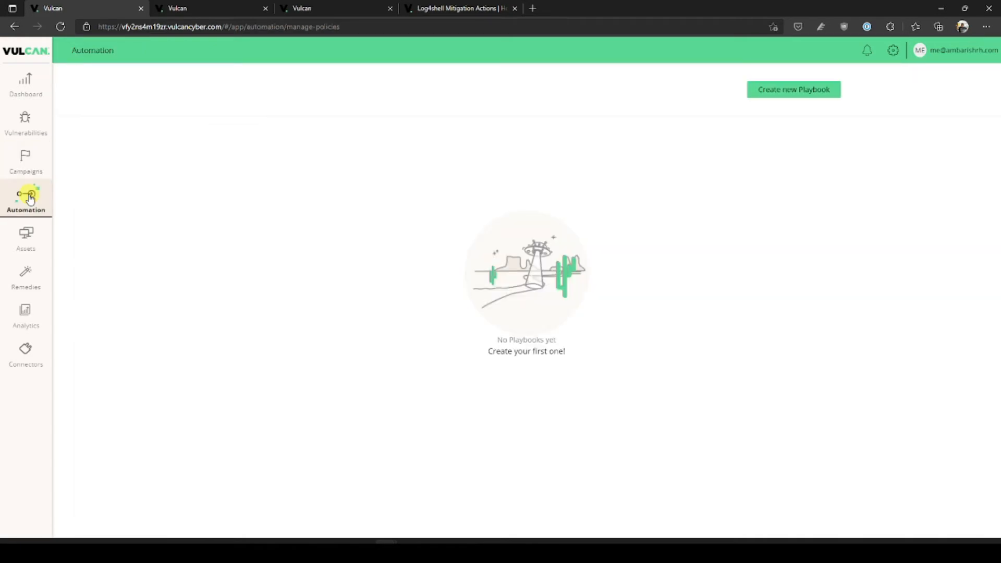
Open the Microsoft TVM host among the assets and review its vulnerabilities, installed packages and details.
left_click(27, 234)
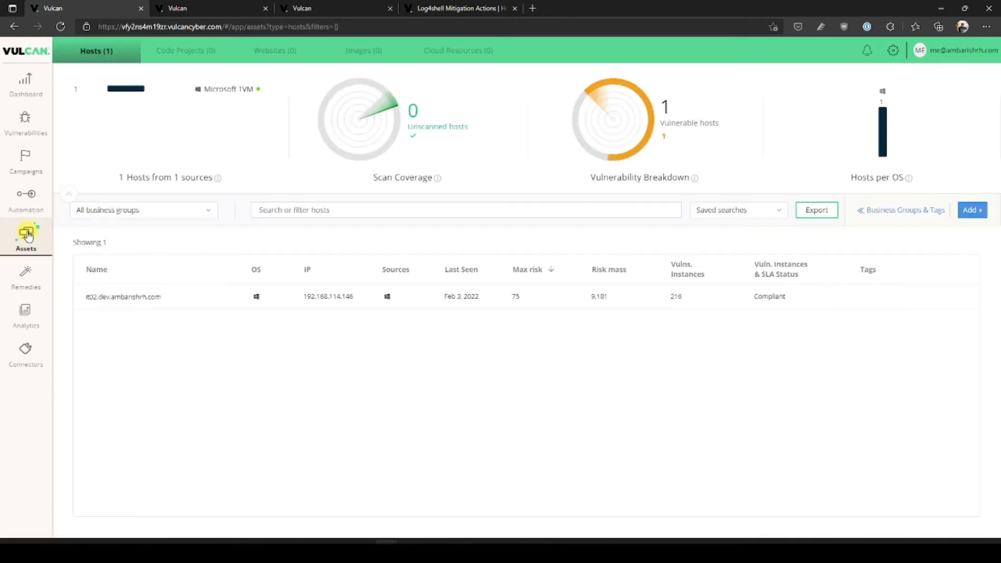
left_click(160, 298)
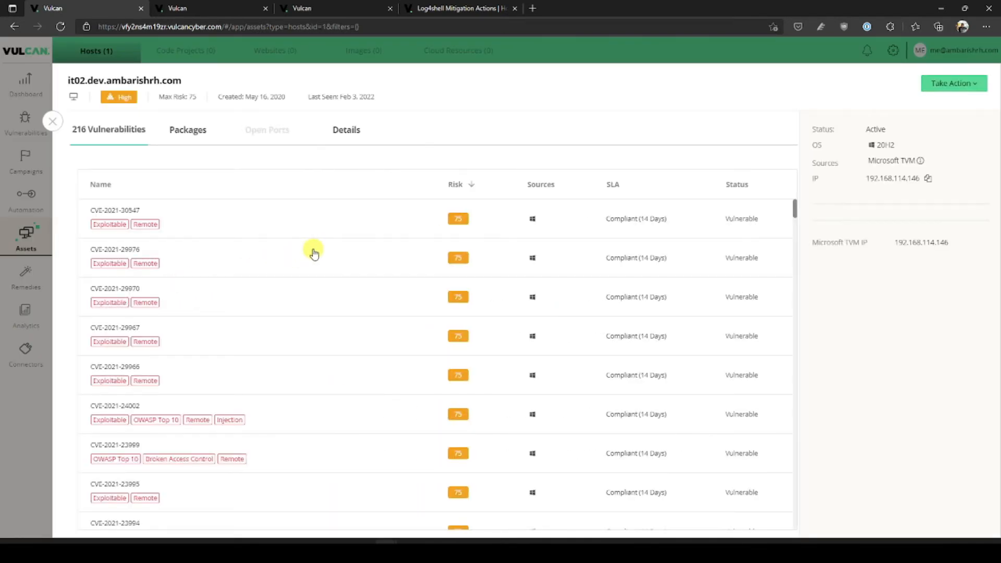
left_click(186, 131)
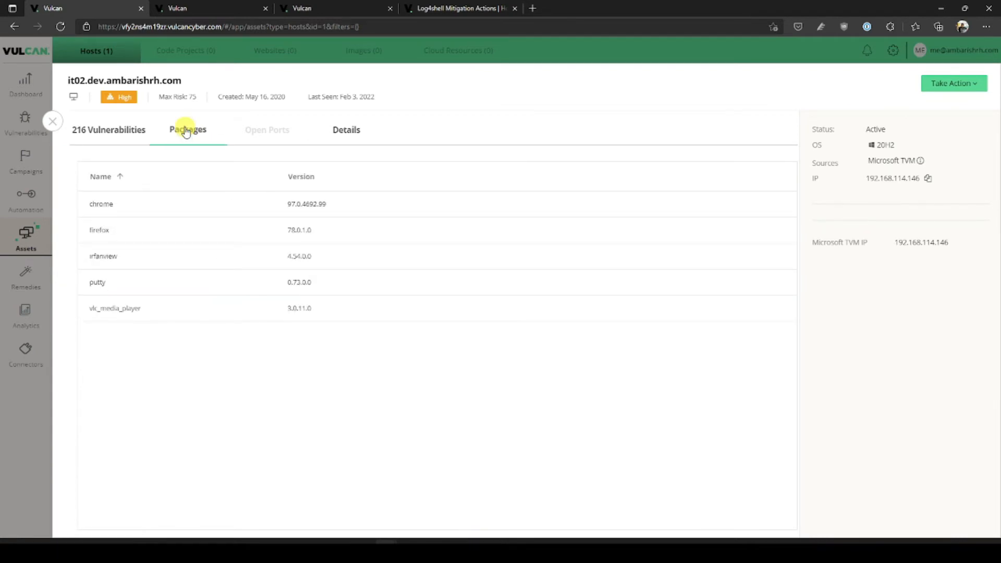
left_click(346, 133)
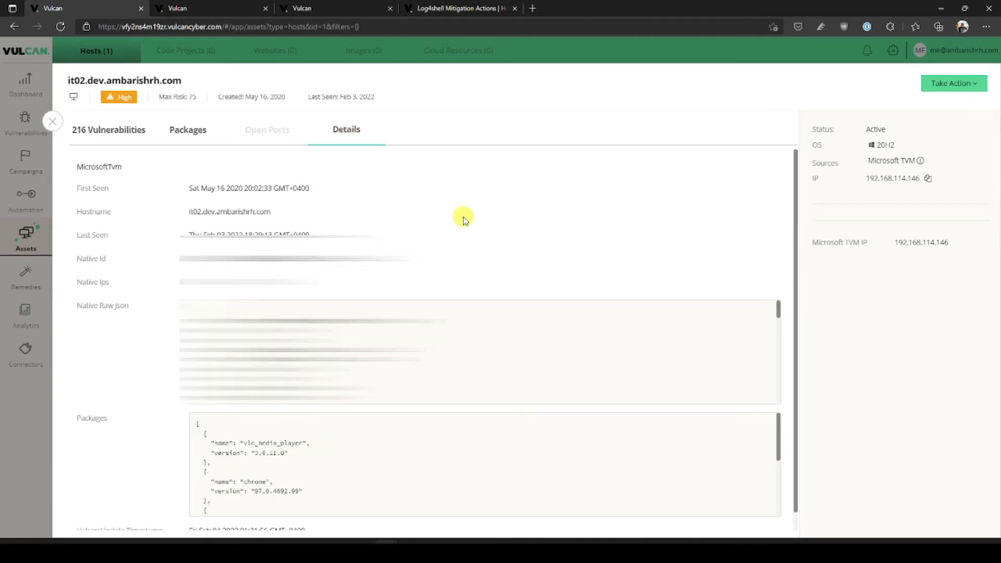
scroll(463, 218, "down", 1)
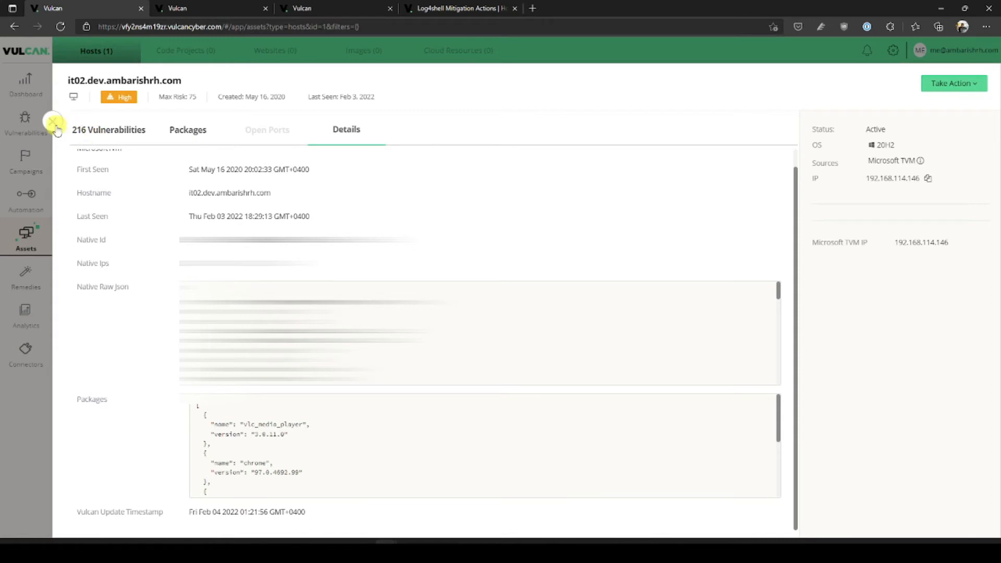
Return through the dashboard to the vulnerabilities list, and open CVE-2020-15969 to read its risk and vulnerability information.
left_click(25, 84)
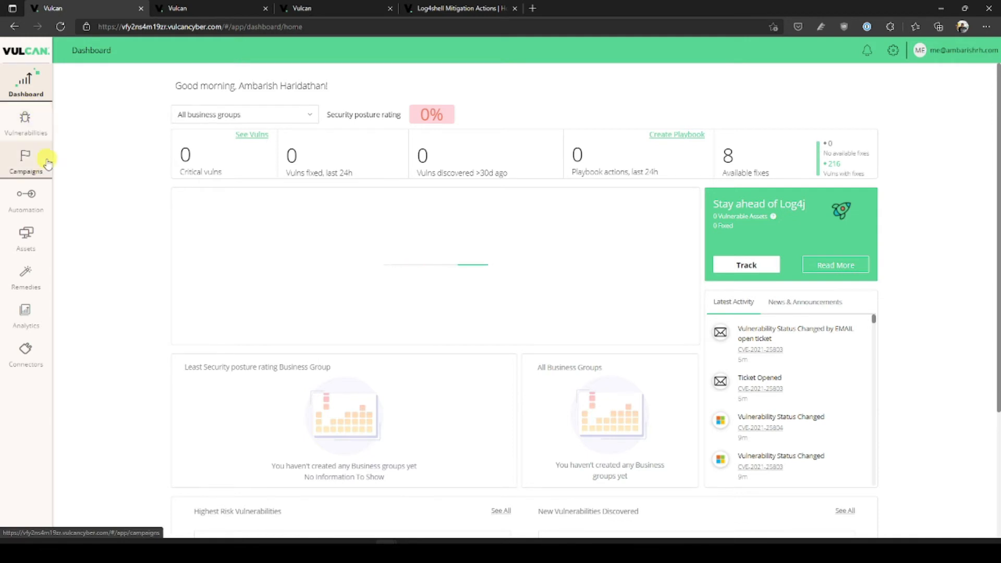
left_click(34, 130)
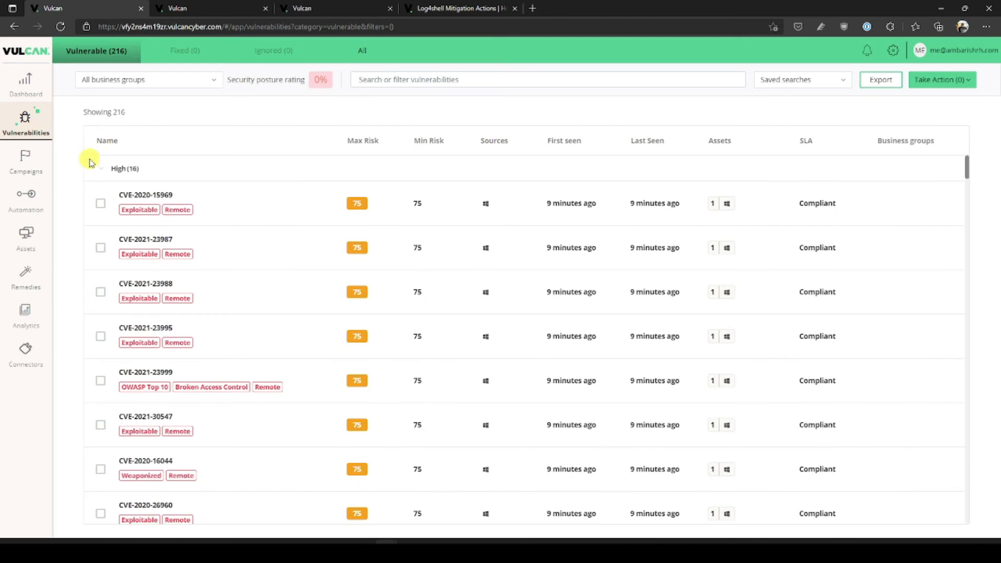
left_click(236, 208)
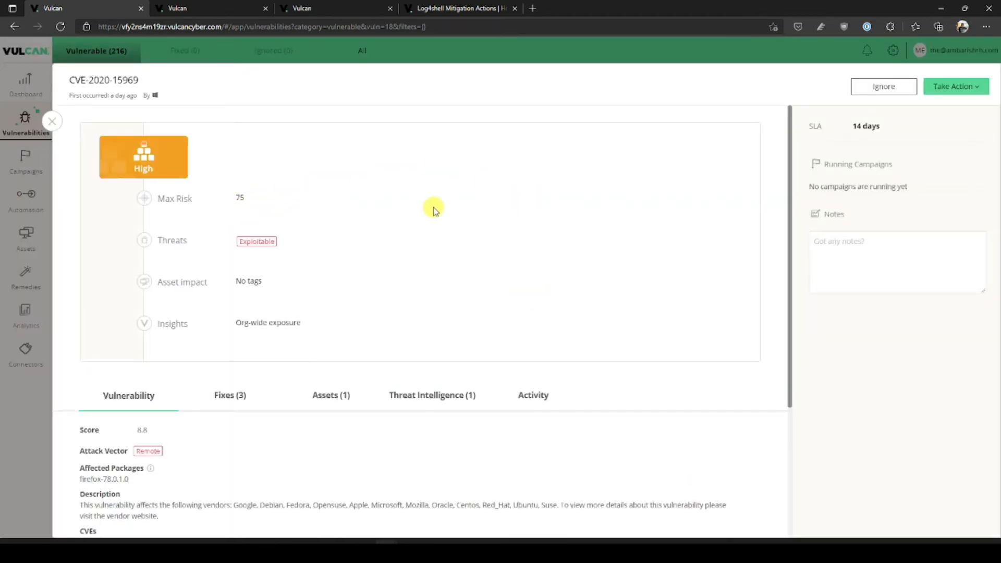
scroll(417, 209, "down", 1)
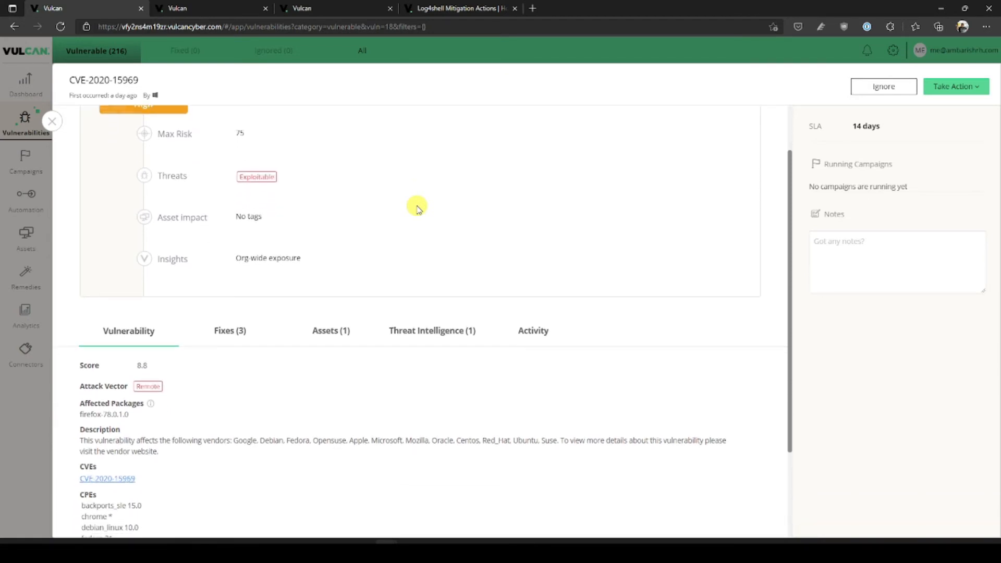
scroll(417, 206, "down", 2)
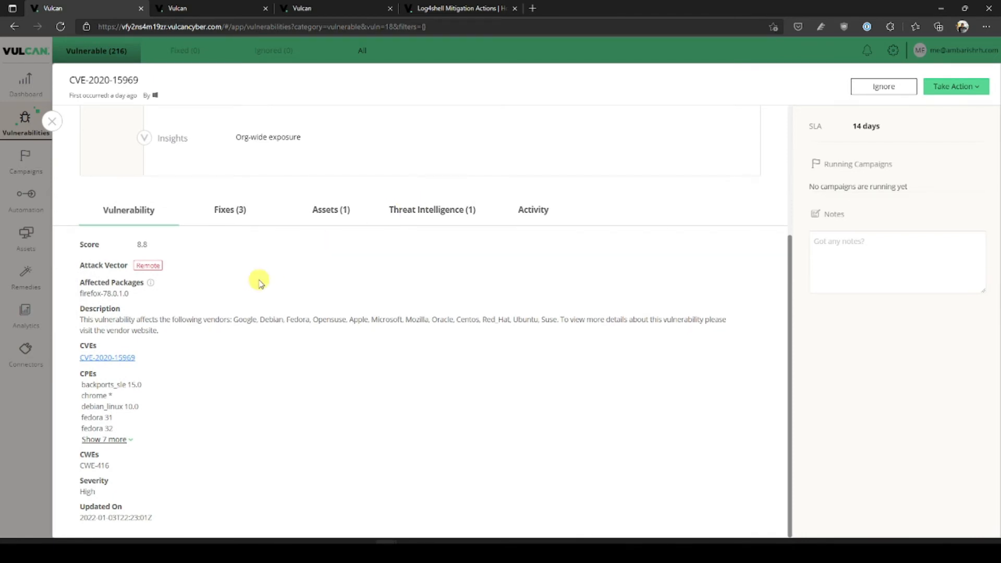
Review the fixes, affected assets, threat intelligence and activity of CVE-2020-15969, and close its details.
left_click(238, 210)
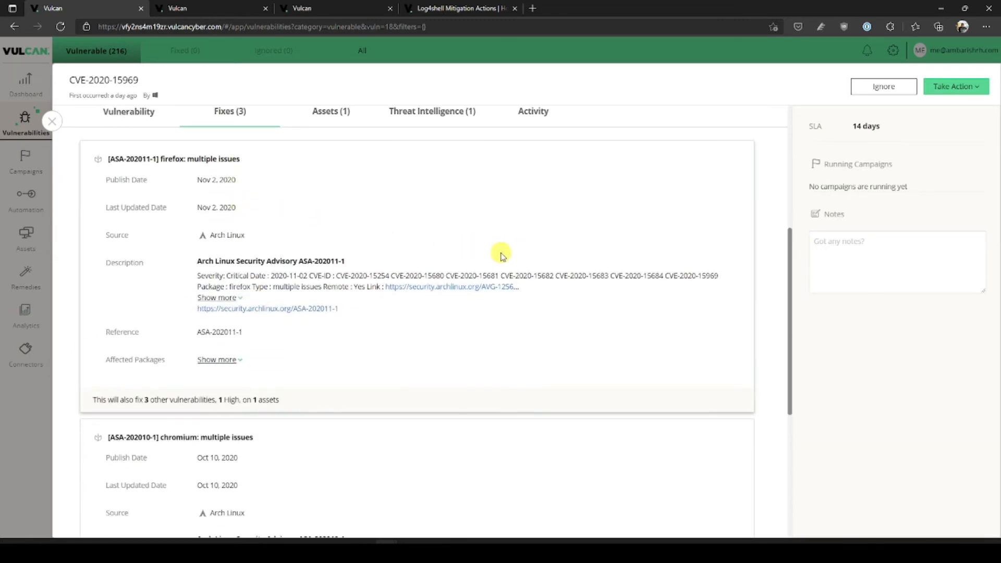
scroll(500, 260, "up", 4)
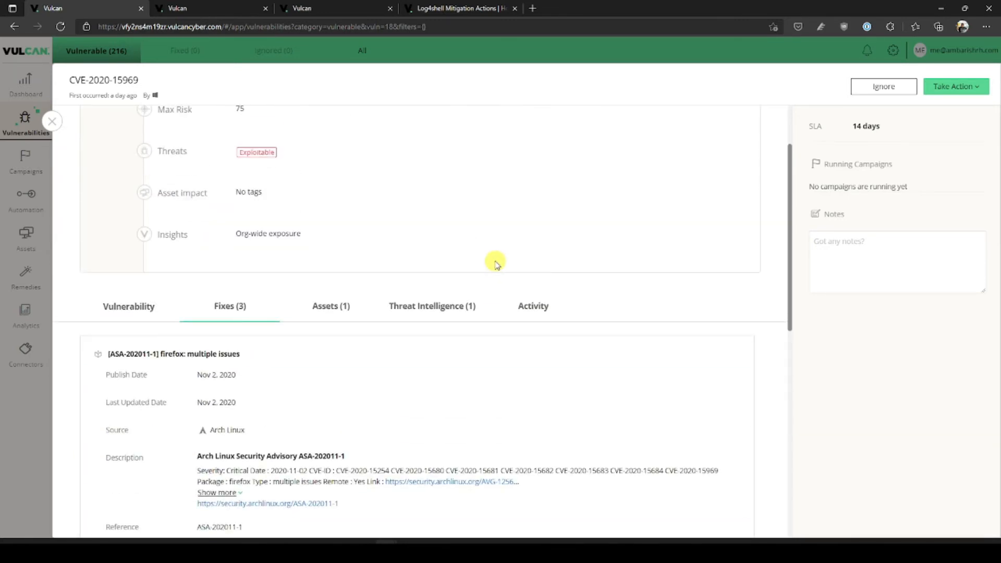
scroll(495, 265, "down", 3)
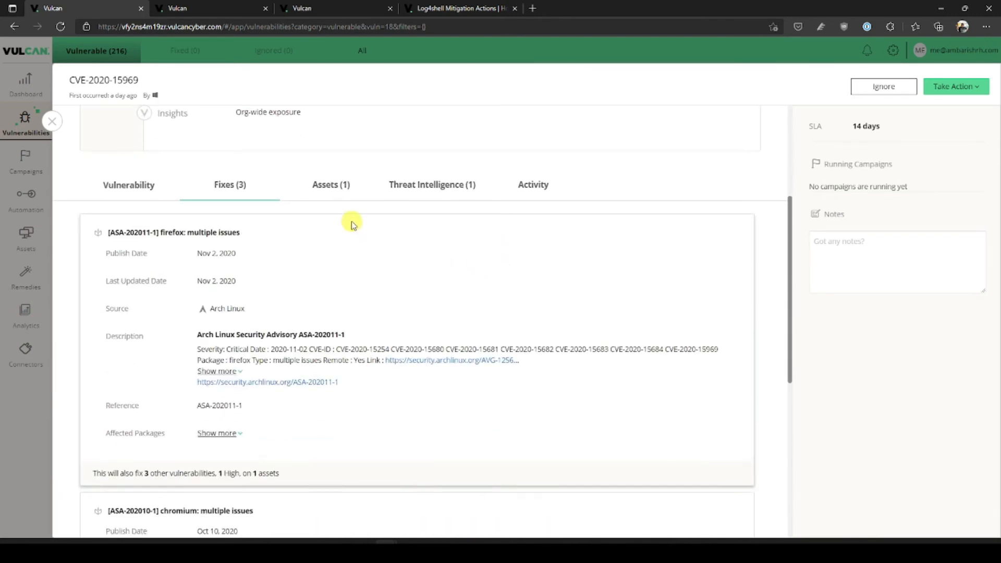
left_click(338, 202)
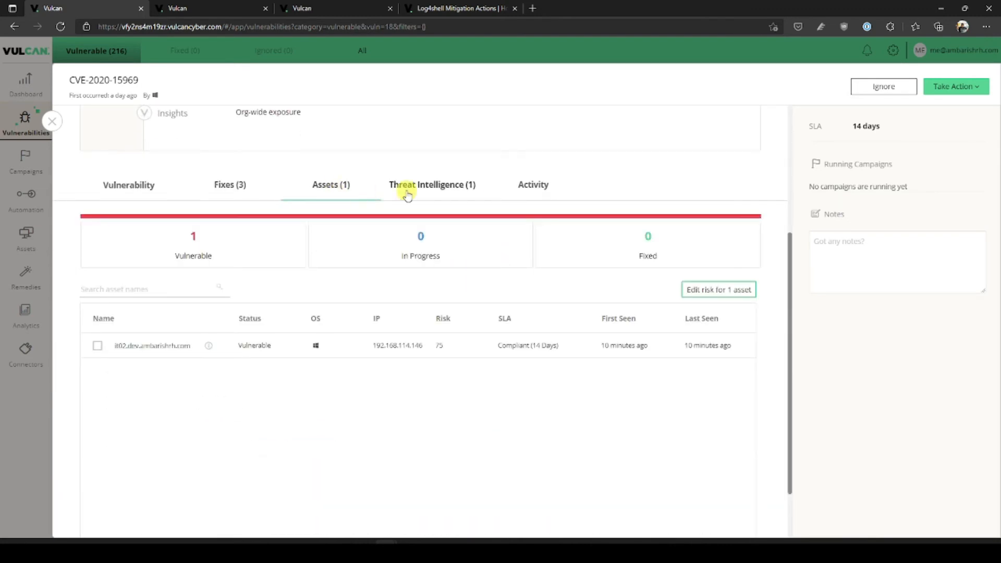
left_click(426, 188)
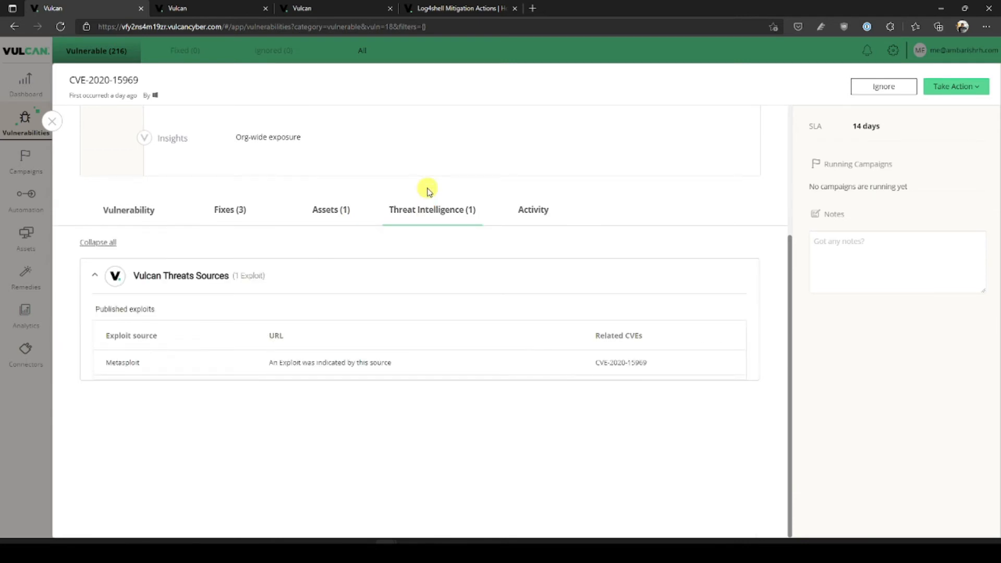
left_click(533, 208)
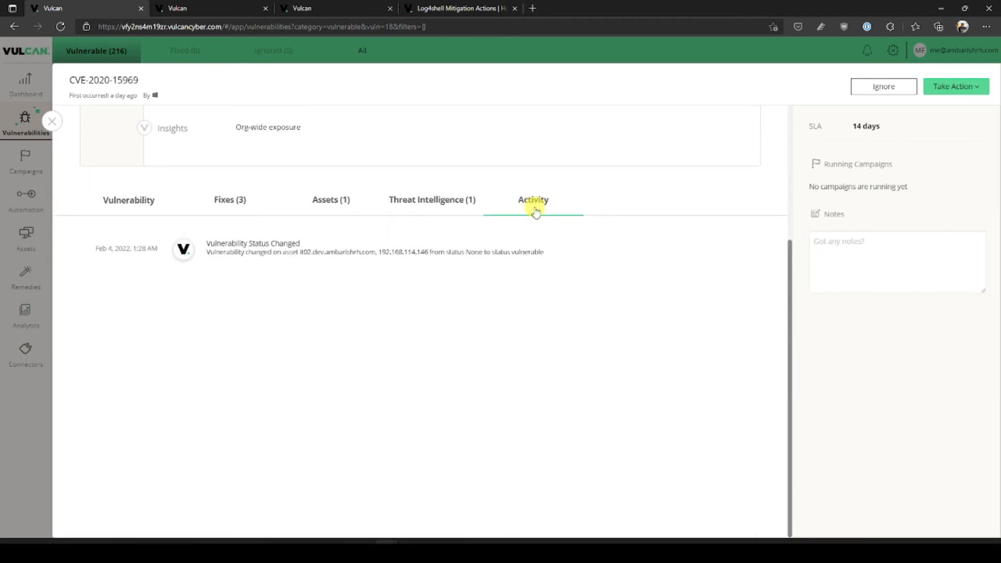
left_click(52, 121)
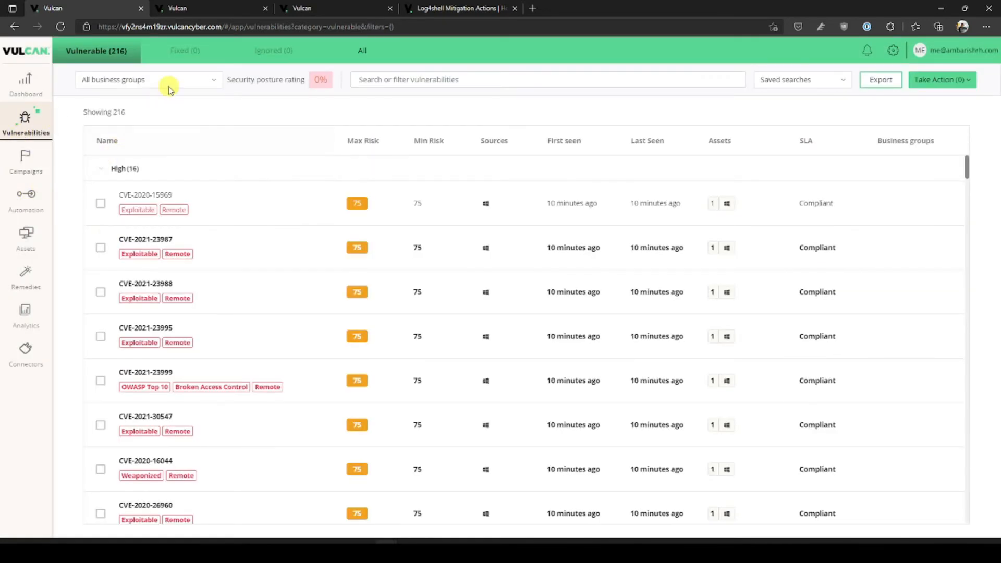
Look through the business group choices, filter fields and saved searches available for the vulnerabilities list.
left_click(198, 74)
left_click(205, 81)
left_click(205, 82)
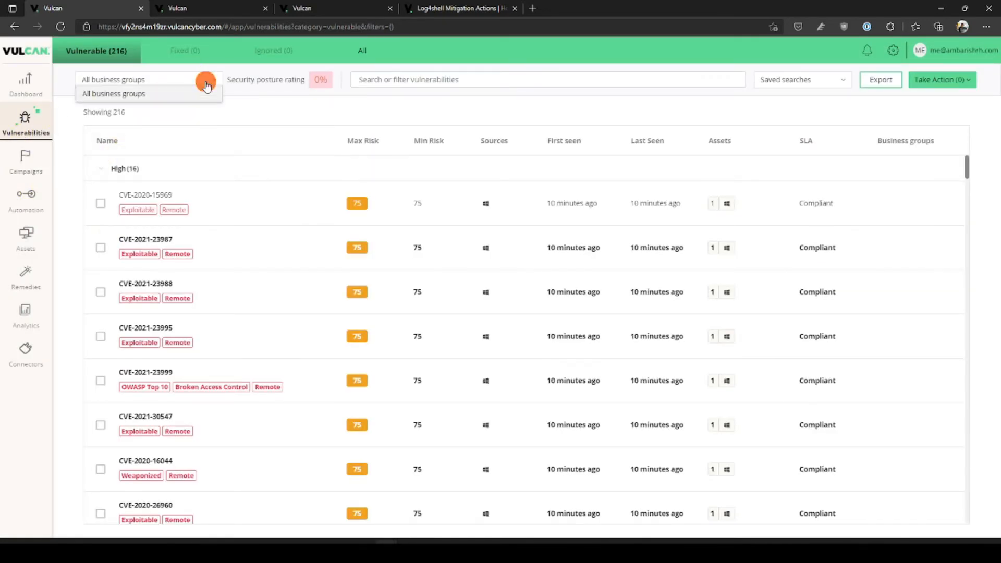
left_click(431, 79)
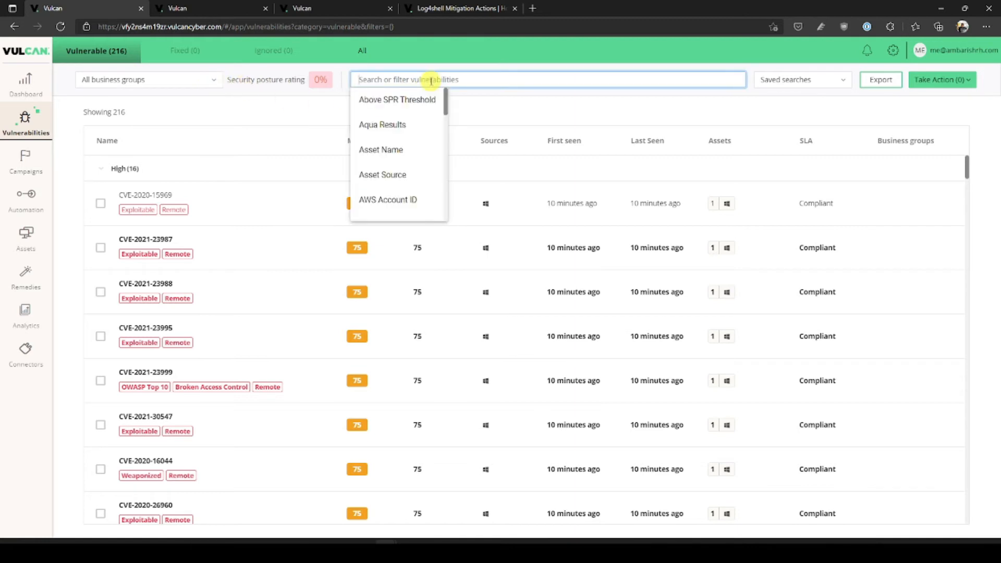
left_click(837, 81)
left_click(710, 107)
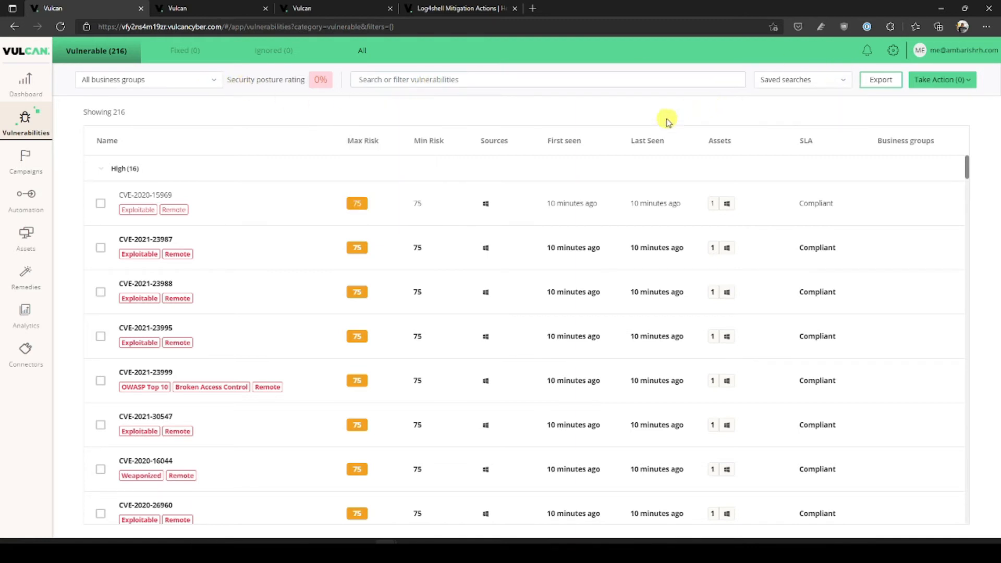
Open CVE-2021-23995 from the High group and read its vulnerability information and fixes.
left_click(233, 348)
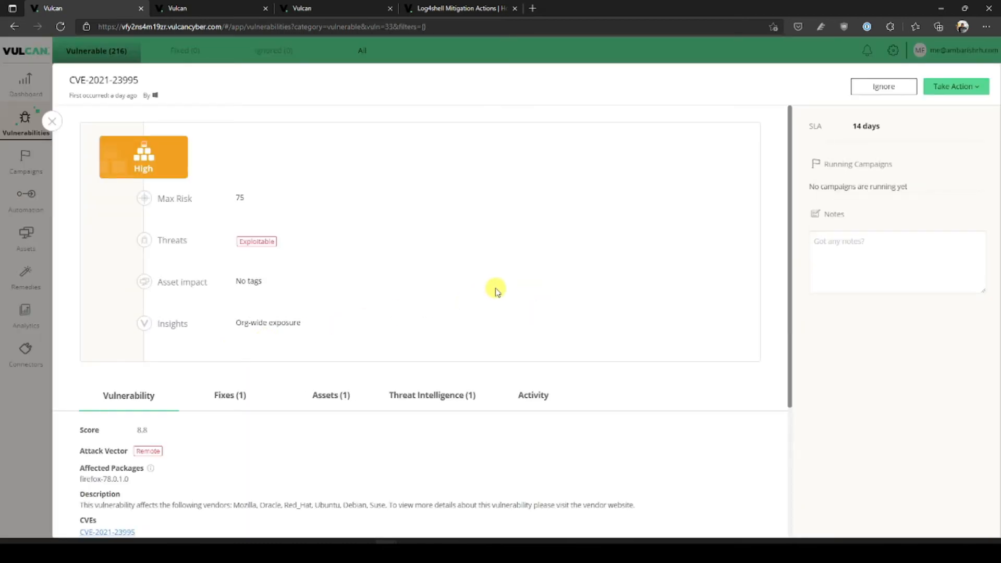
scroll(497, 288, "down", 3)
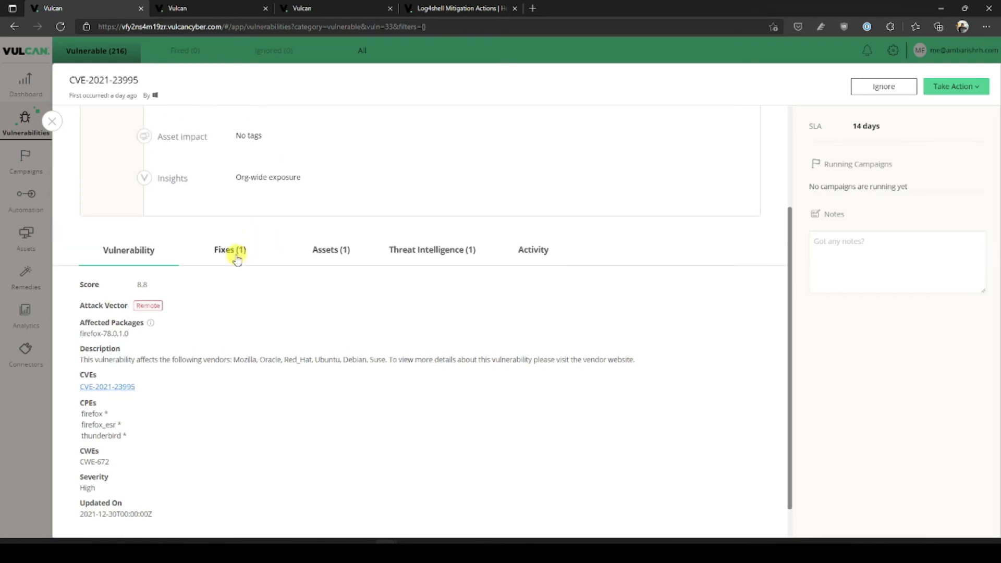
left_click(234, 252)
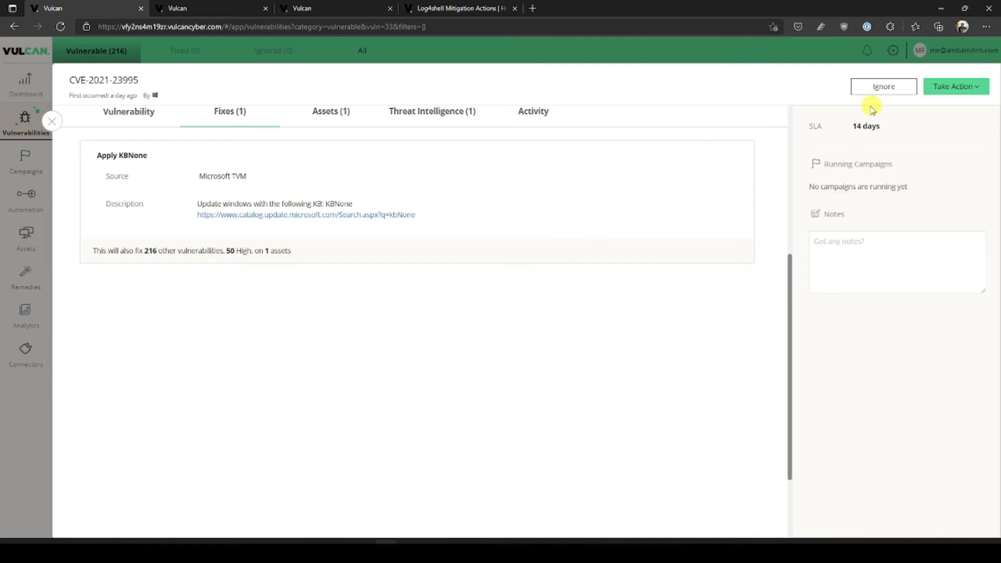
Start an email ticket for CVE-2021-23995, review the drafted body, begin entering a recipient, and cancel the ticket.
left_click(955, 88)
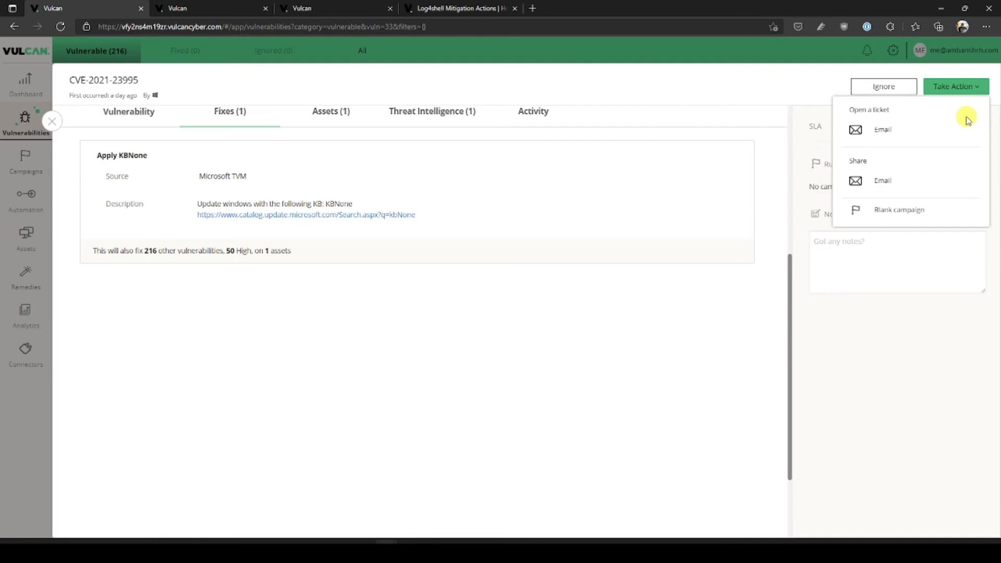
left_click(886, 130)
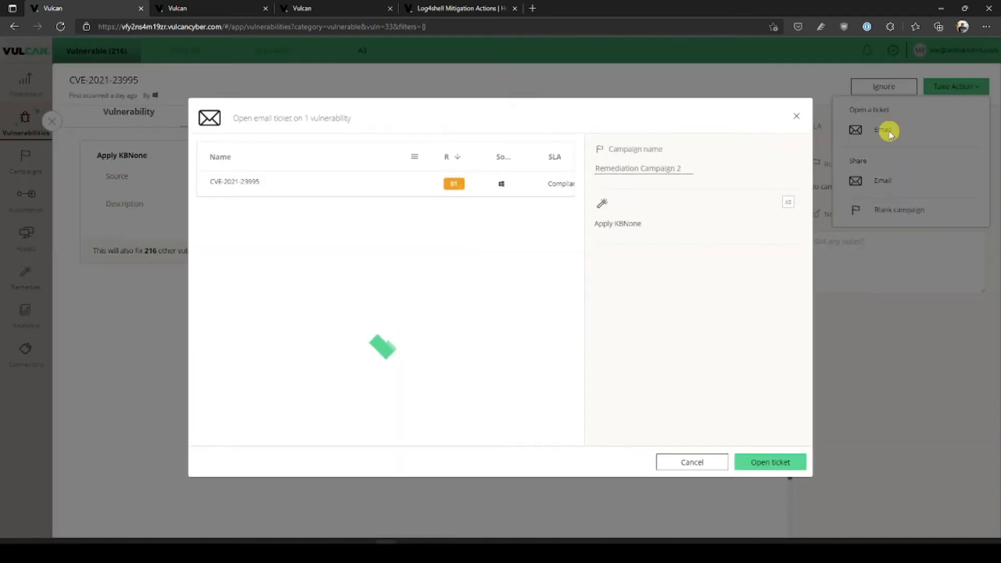
left_click(444, 345)
scroll(444, 345, "down", 3)
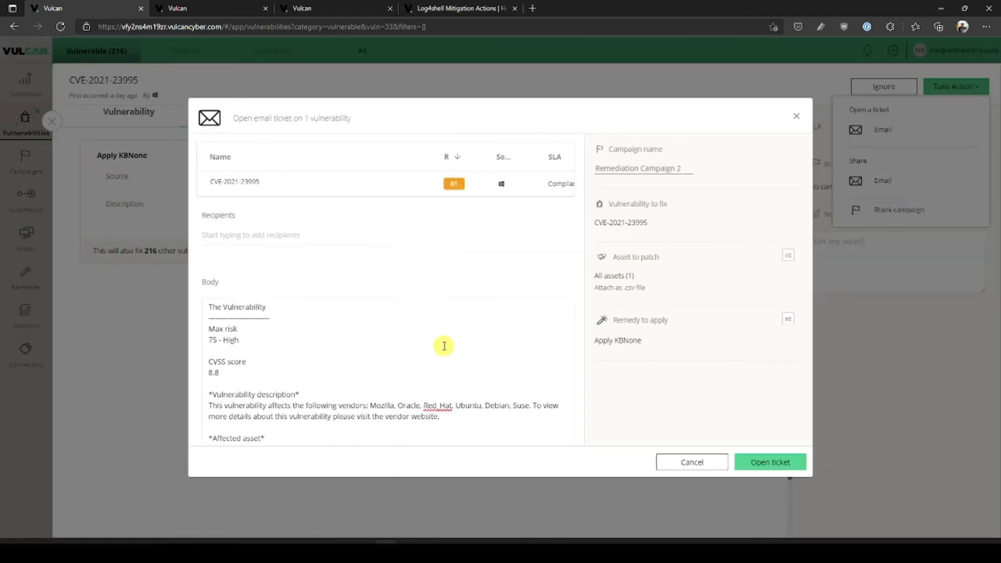
scroll(427, 311, "down", 4)
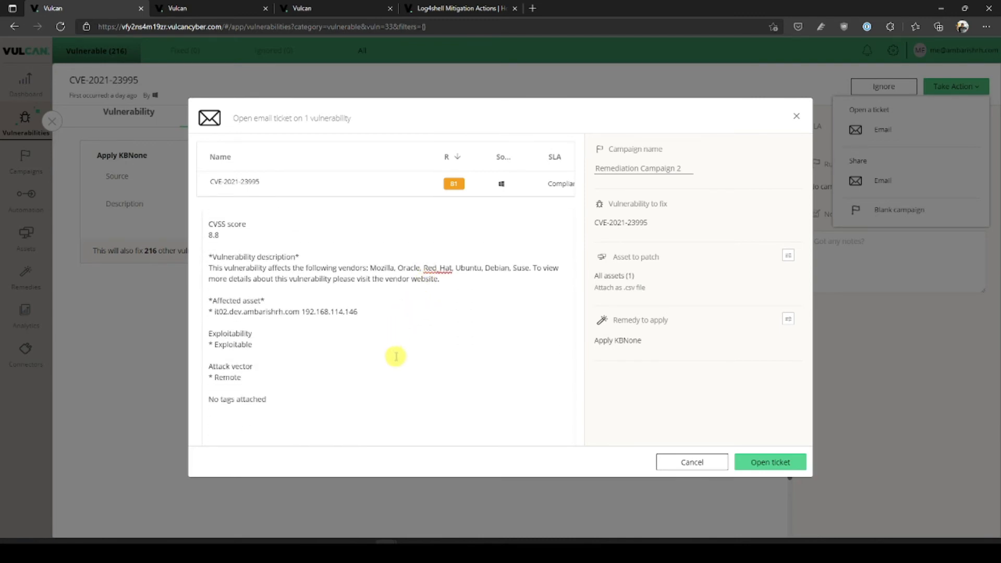
scroll(330, 275, "up", 5)
left_click(304, 266)
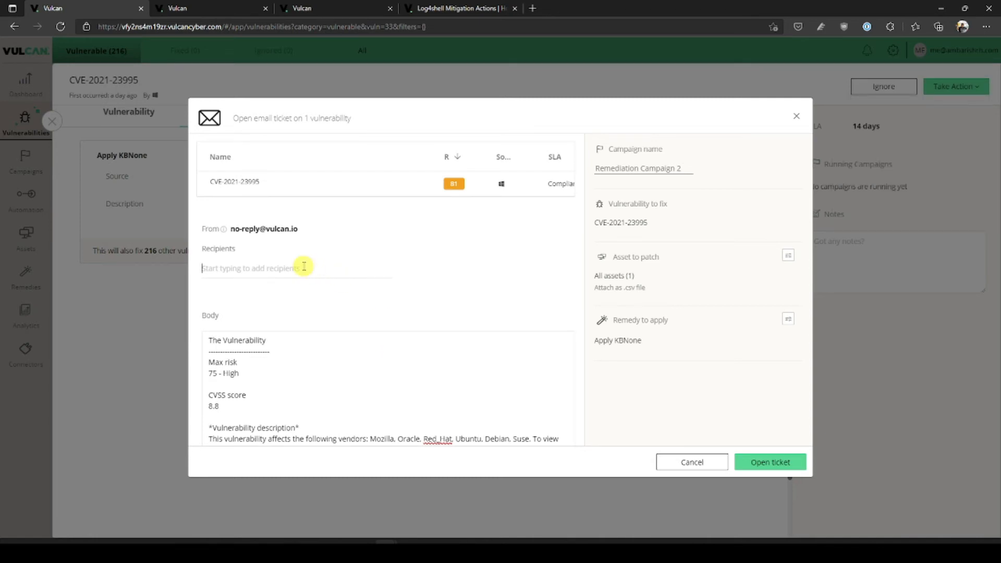
type("me")
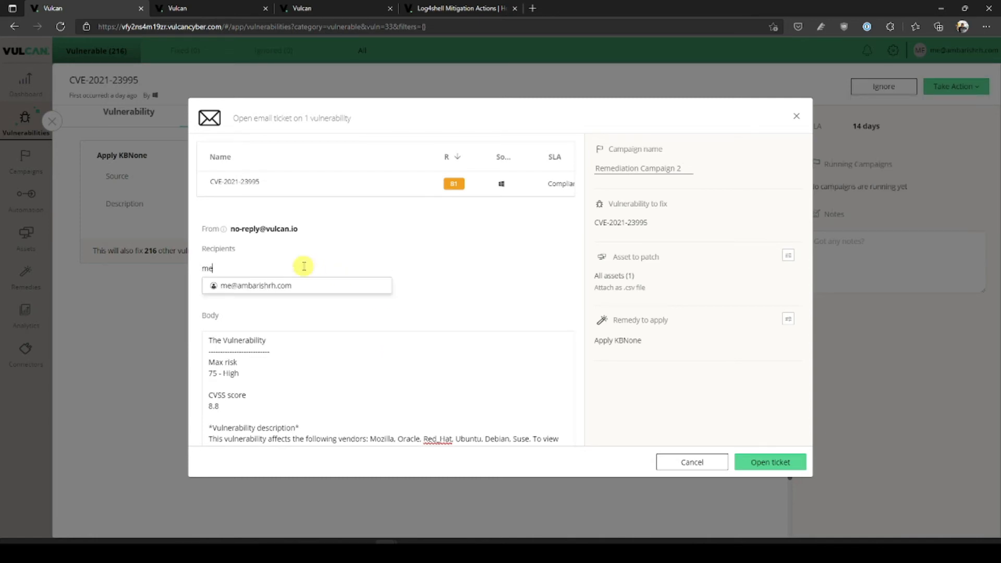
left_click(702, 469)
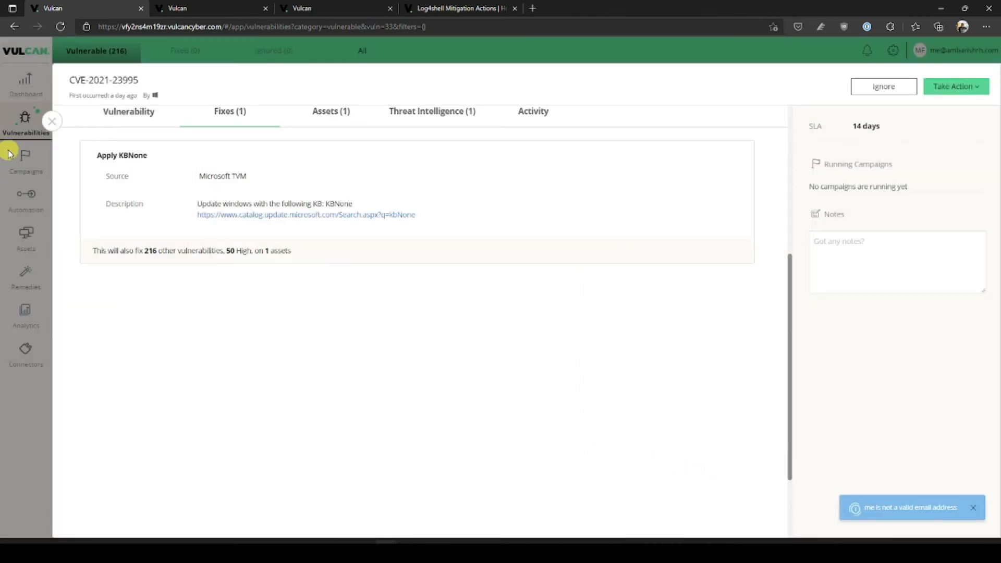
Leave the vulnerability details, view the remedies list, and open Remediation Campaign 1 among the open campaigns.
left_click(54, 130)
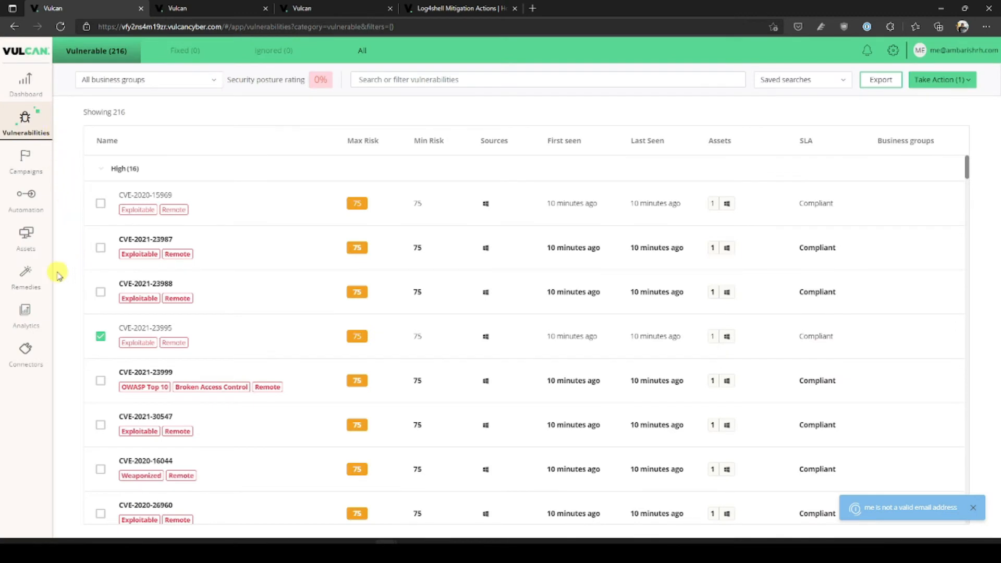
left_click(23, 287)
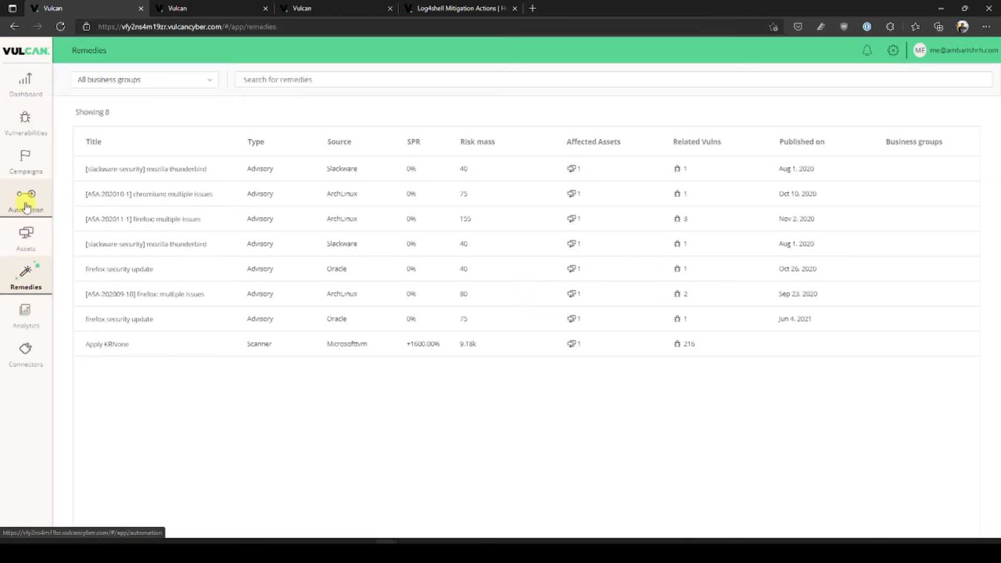
left_click(21, 166)
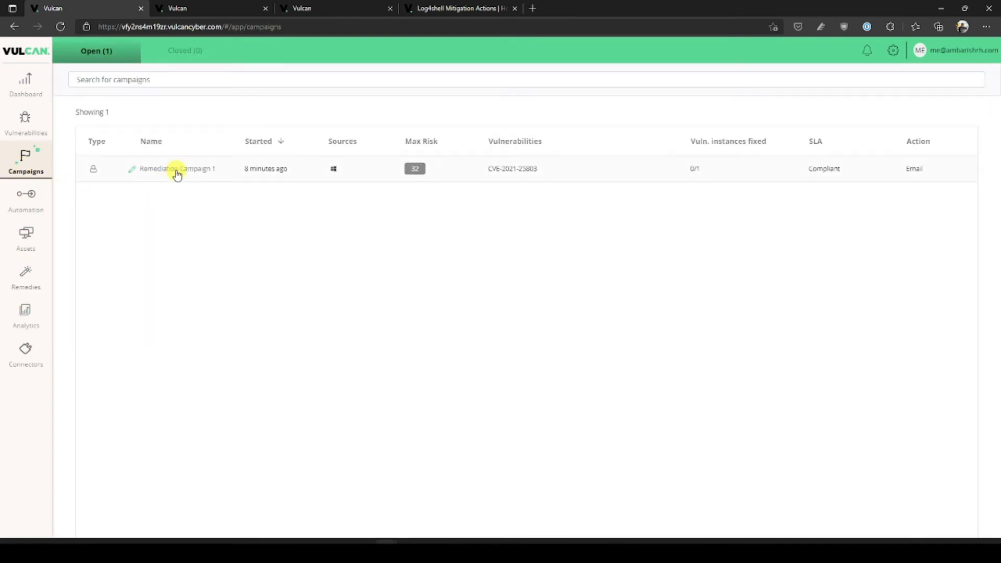
left_click(177, 170)
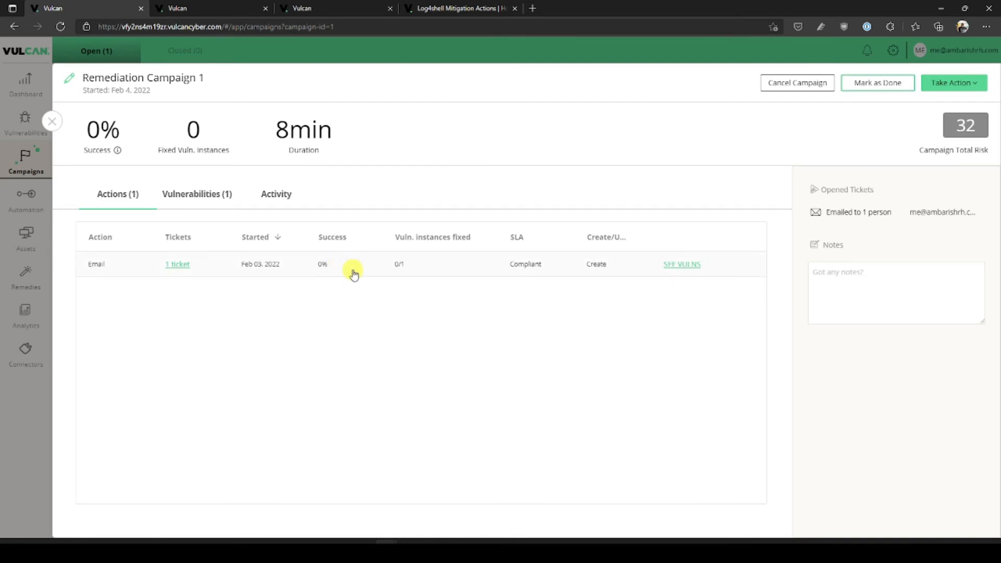
Review the vulnerabilities behind the campaign's email action and its host's full details, and view the analytics overview.
left_click(677, 265)
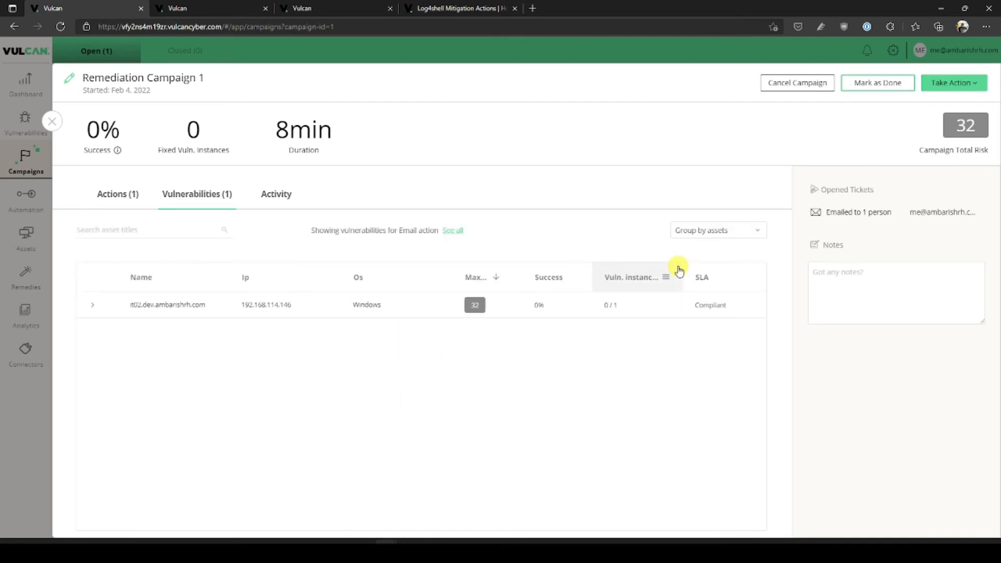
left_click(390, 314)
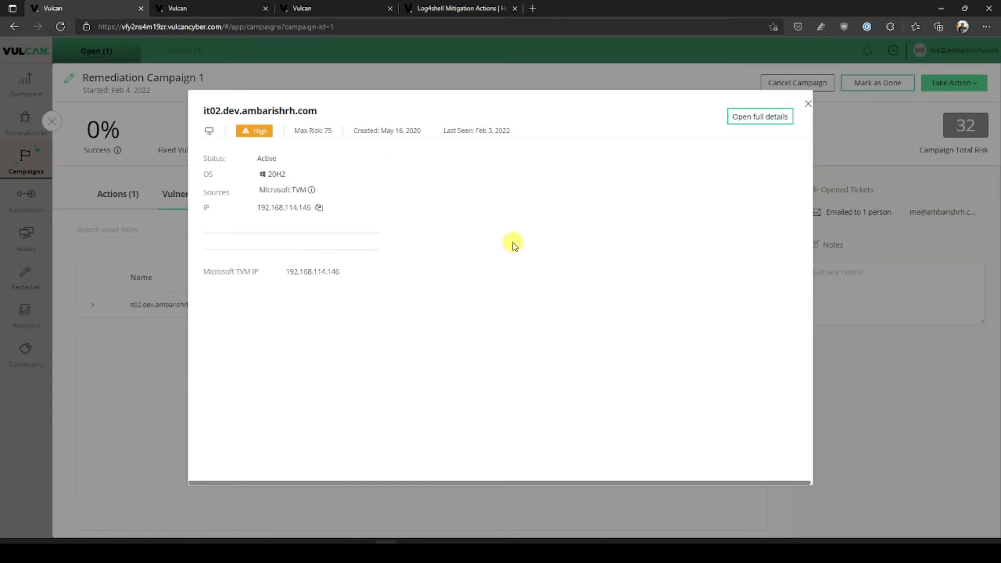
left_click(773, 121)
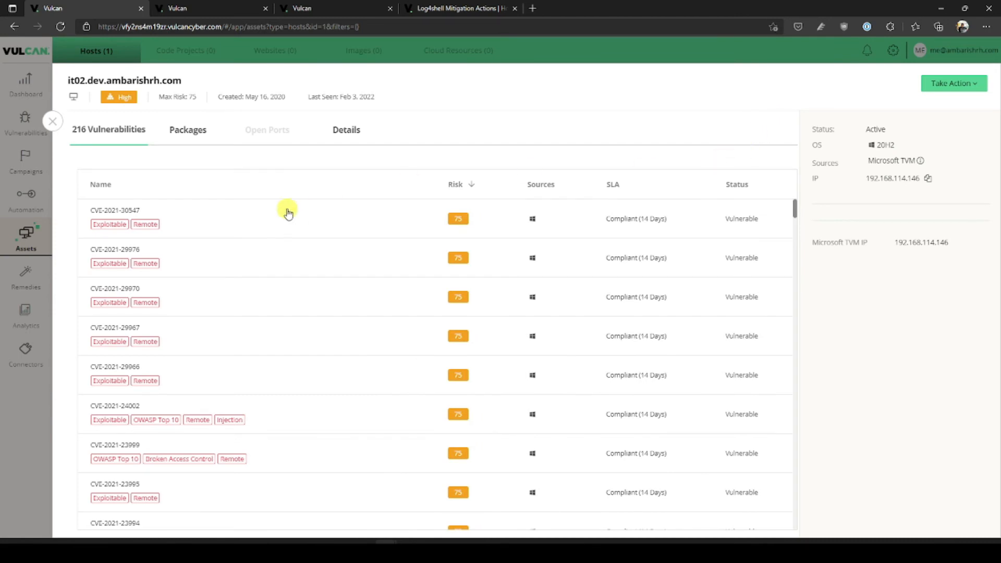
left_click(24, 316)
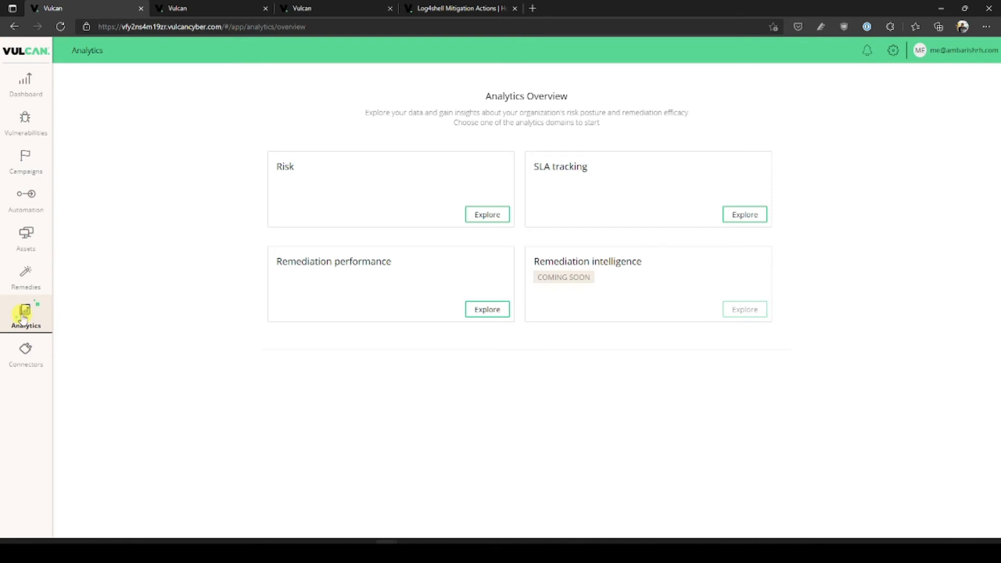
Start adding a new connector, browse the connector catalogue and choose Teams.
left_click(27, 354)
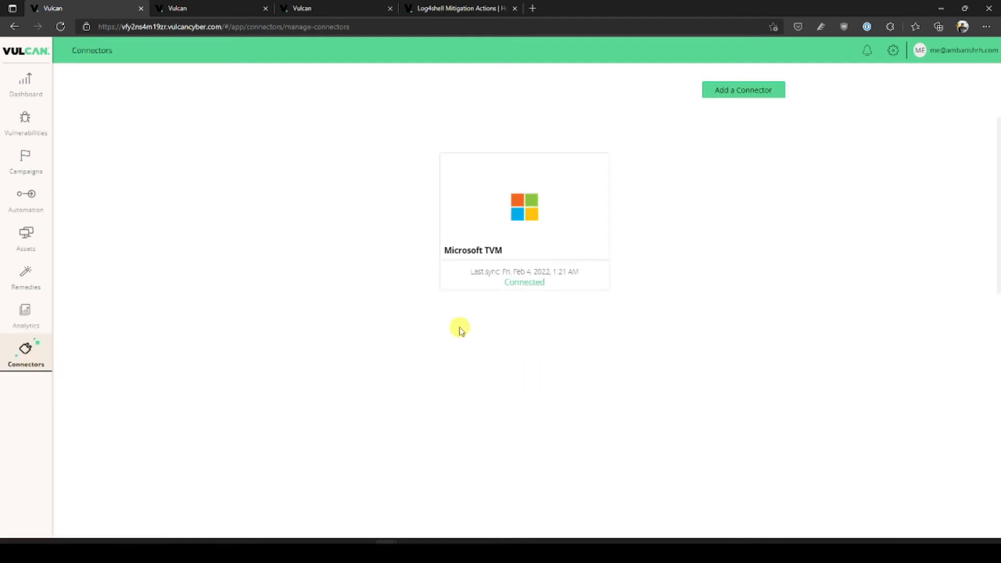
left_click(723, 92)
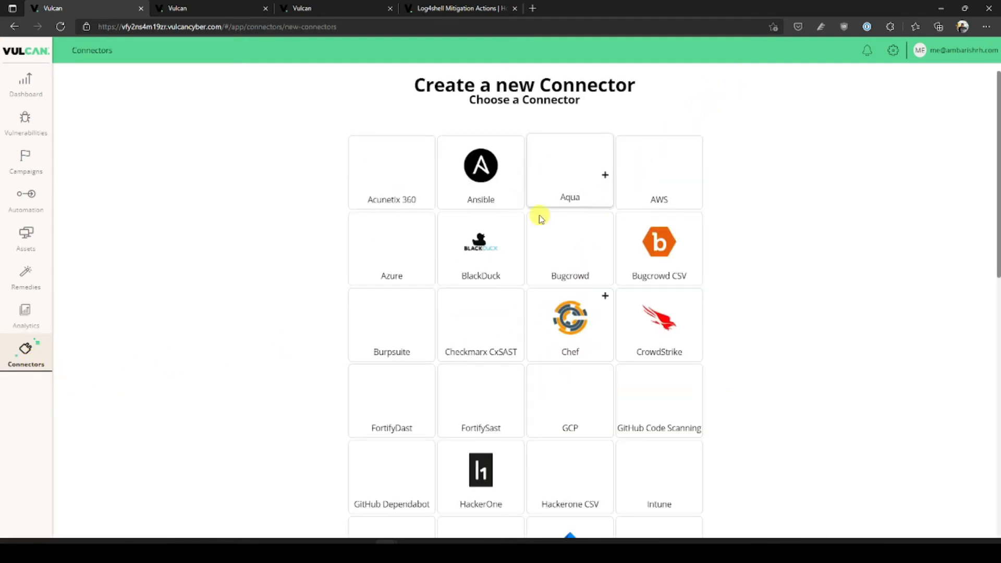
scroll(198, 353, "down", 5)
scroll(206, 353, "down", 4)
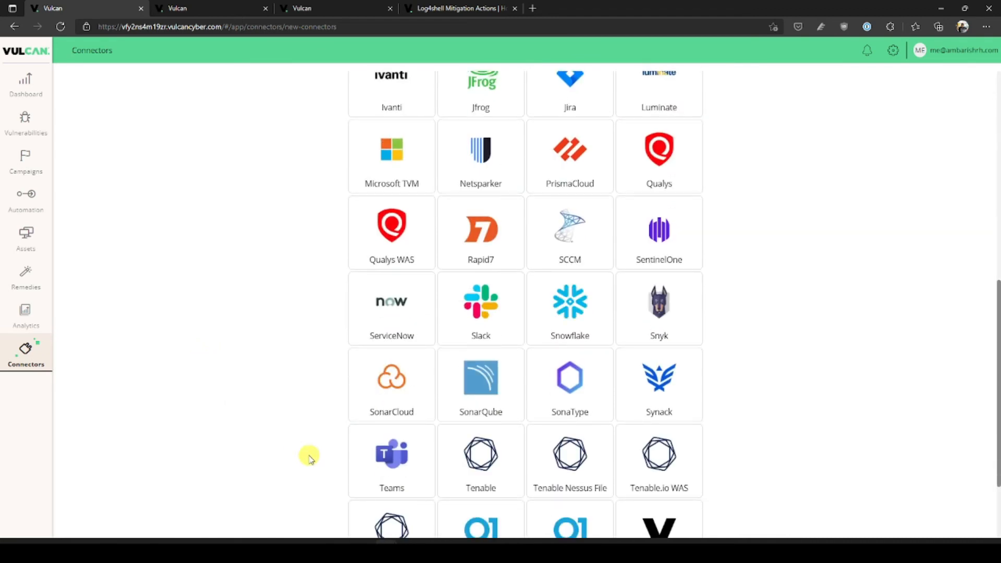
left_click(353, 464)
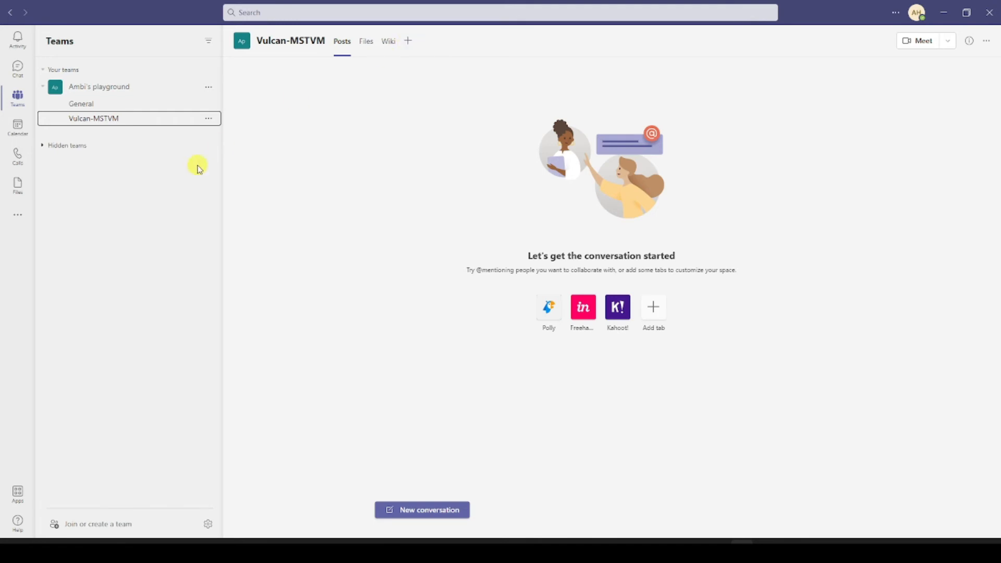
In Microsoft Teams, open the connectors for the Vulcan-MSTVM channel and search for Incoming Webhook.
left_click(208, 120)
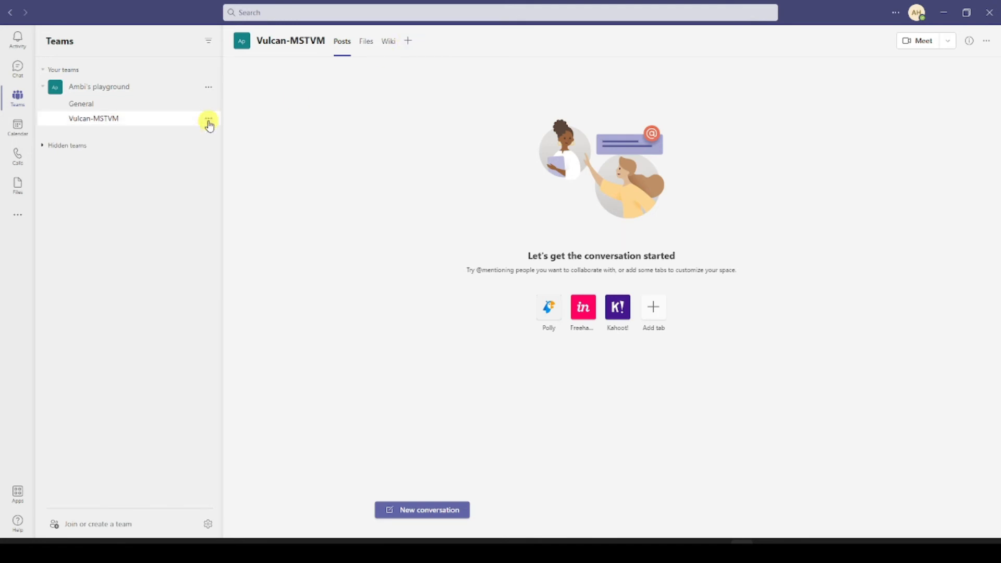
left_click(258, 263)
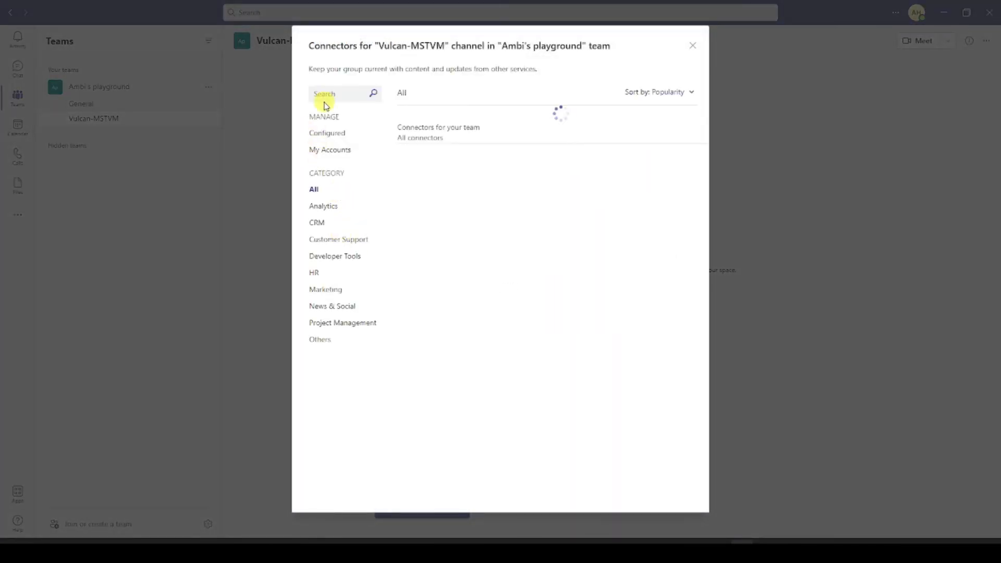
left_click(326, 97)
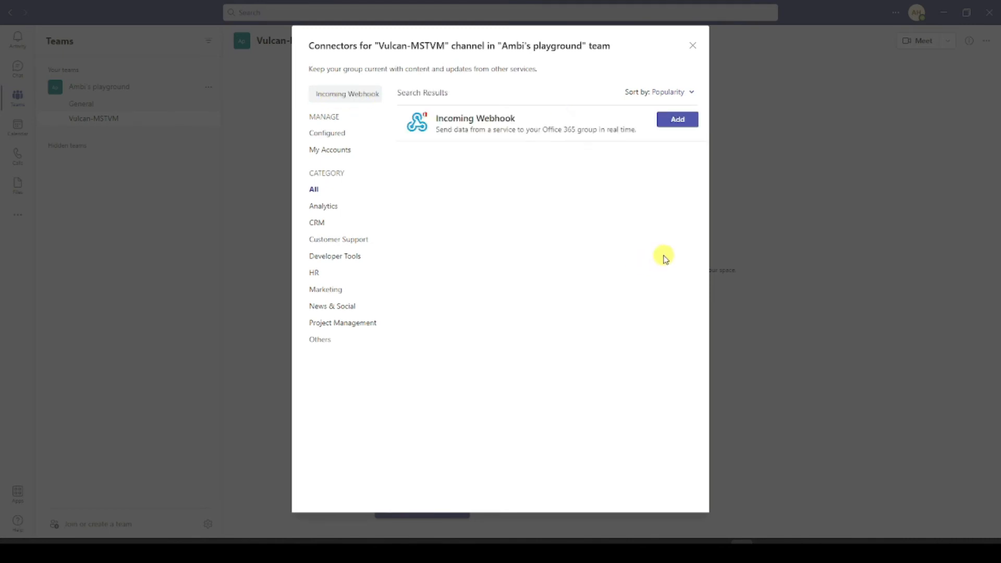
Add the Incoming Webhook connector to the Vulcan-MSTVM channel and create a webhook named Vulcan-MSTVM.
left_click(676, 120)
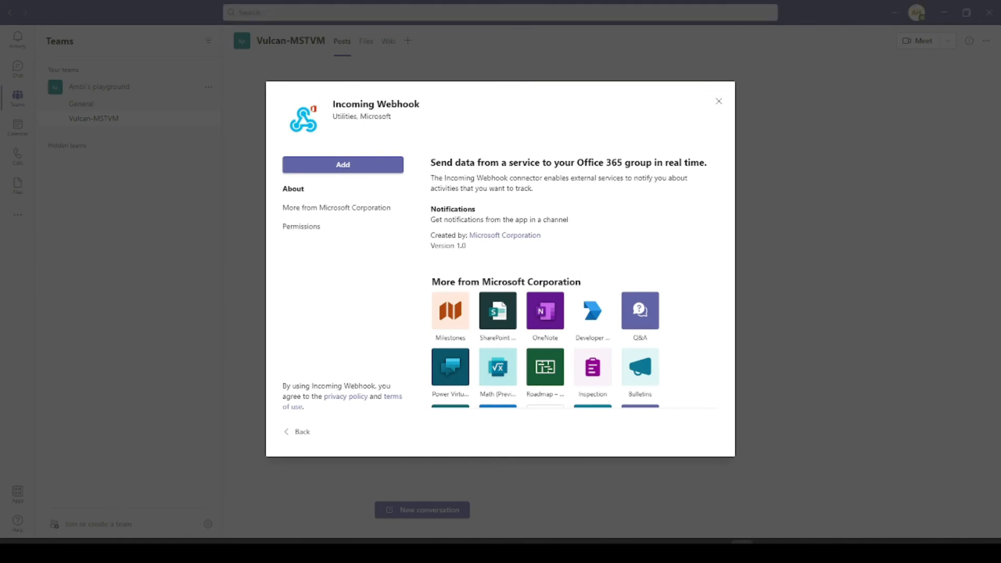
left_click(323, 164)
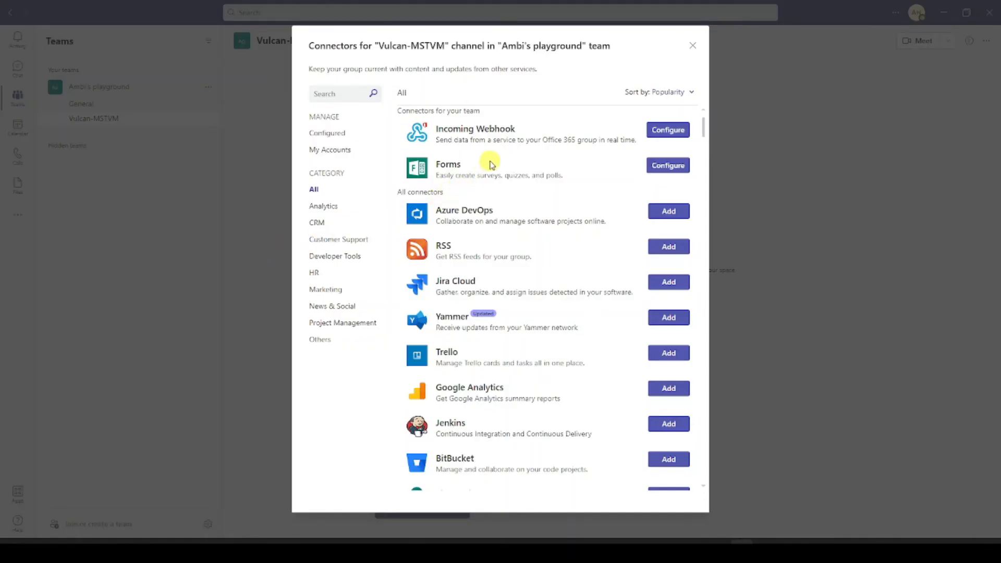
left_click(660, 130)
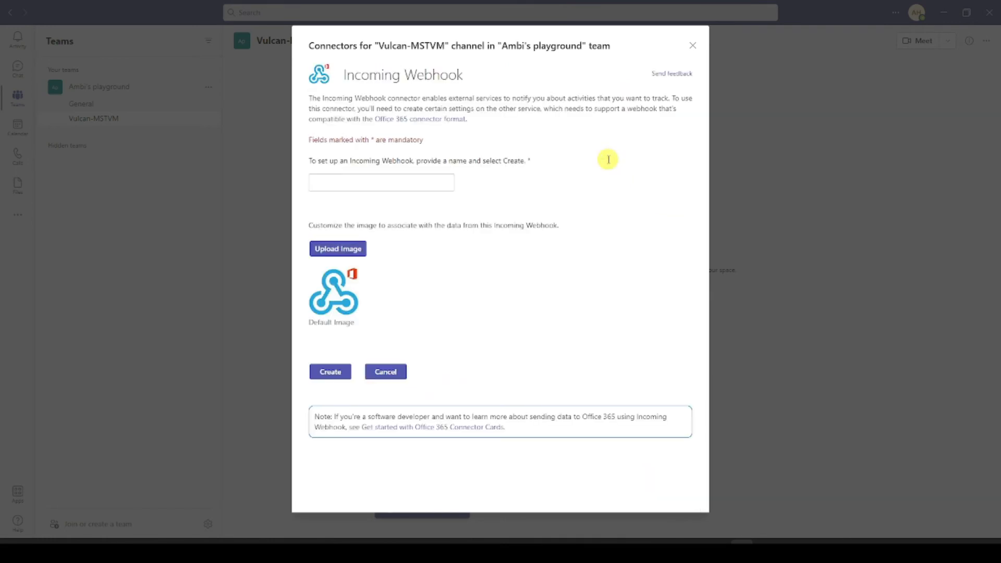
left_click(386, 180)
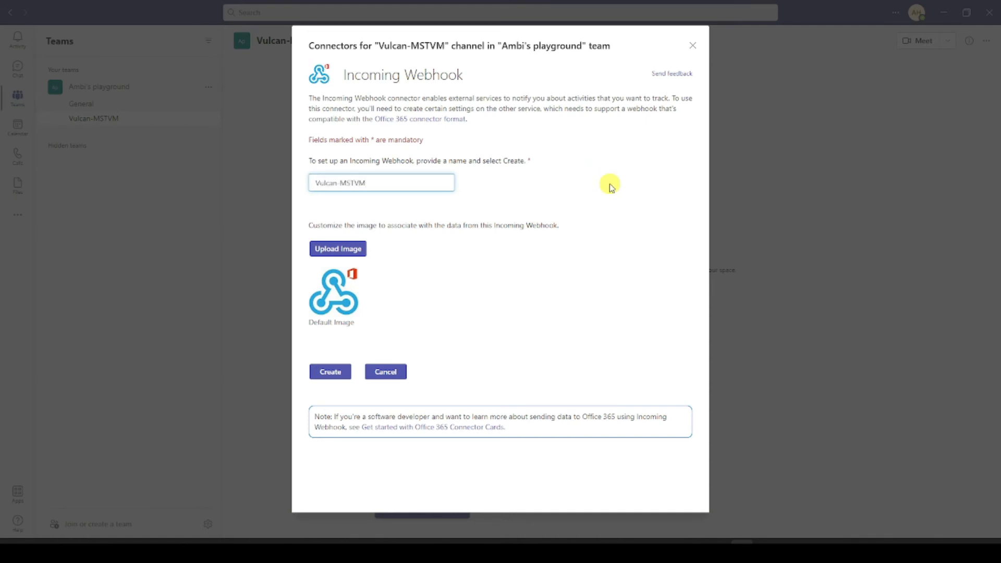
left_click(325, 377)
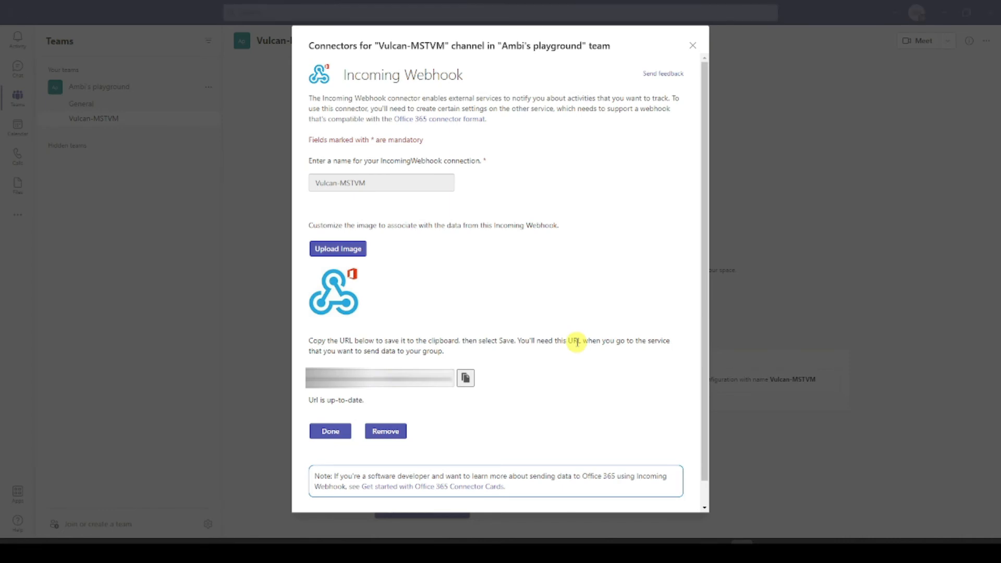
Switch to Vulcan, paste the webhook URL into the Teams connector and test the webhook.
key("alt+Tab")
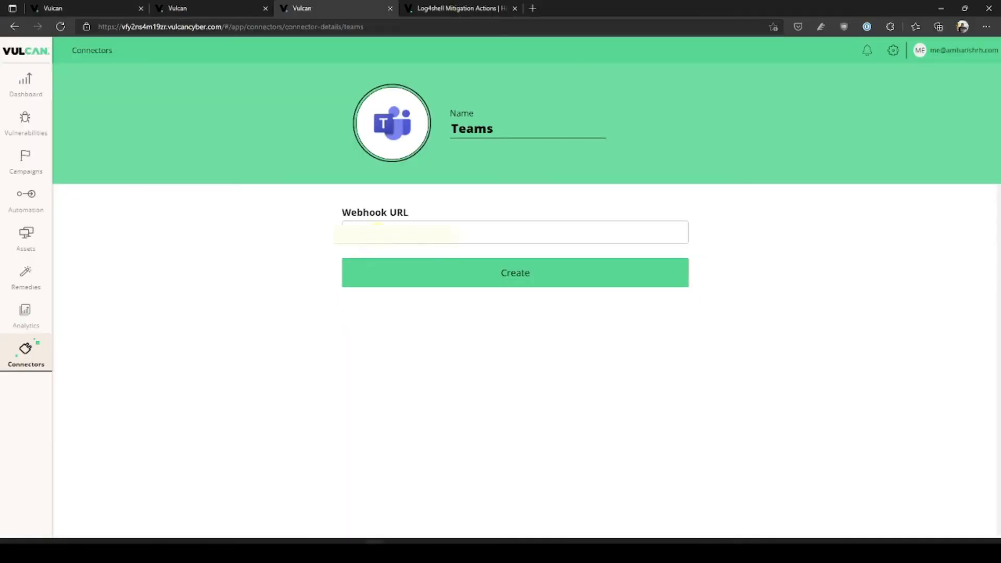
left_click(409, 230)
key("ctrl+v")
left_click(679, 239)
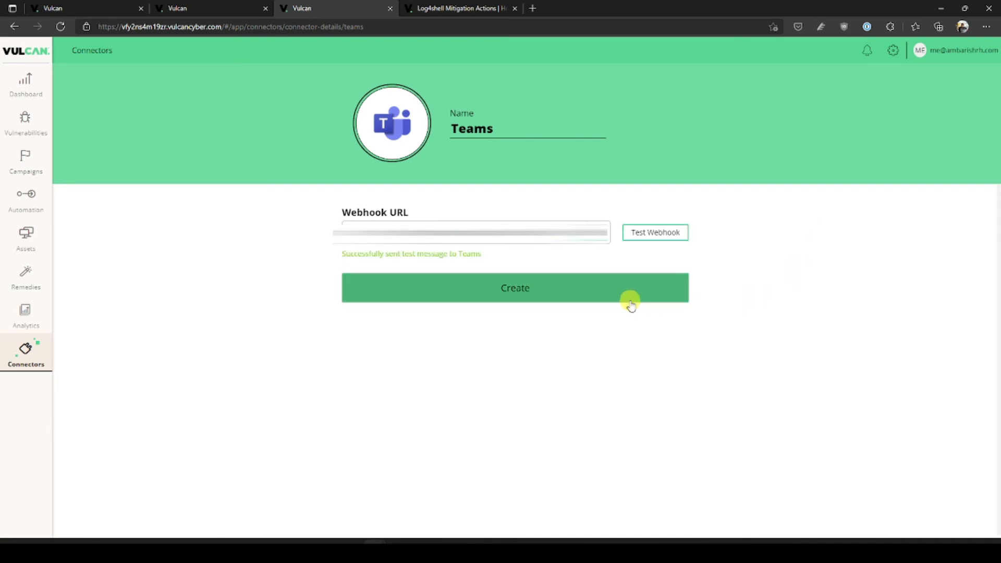
Switch to Microsoft Teams, finish the incoming webhook setup and close the channel's connectors dialog.
left_click(741, 550)
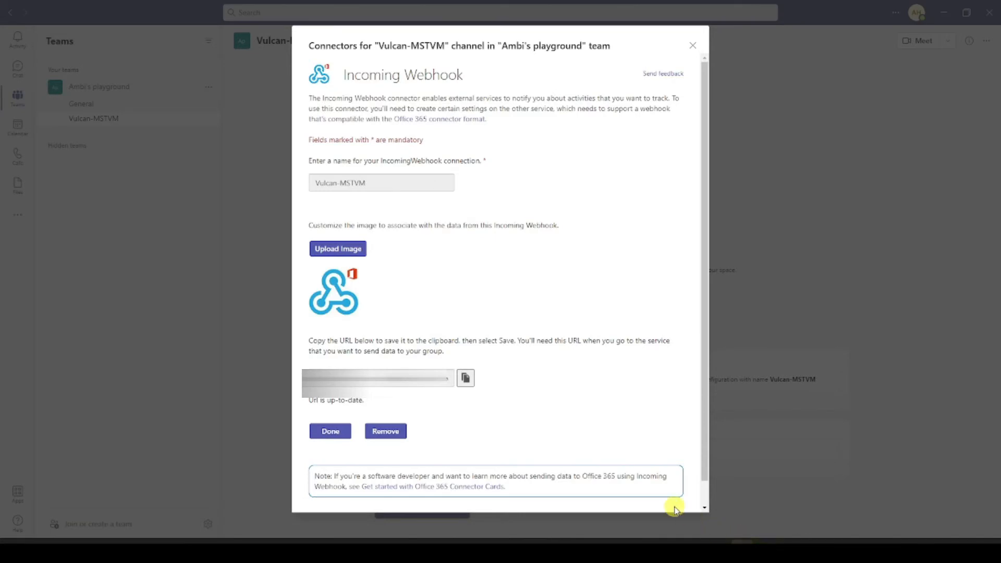
left_click(321, 435)
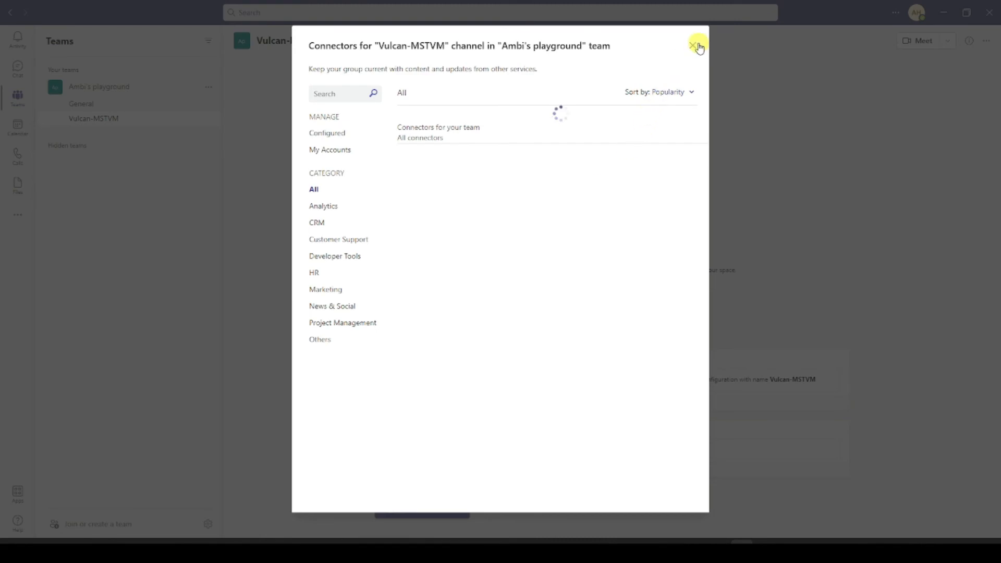
left_click(692, 45)
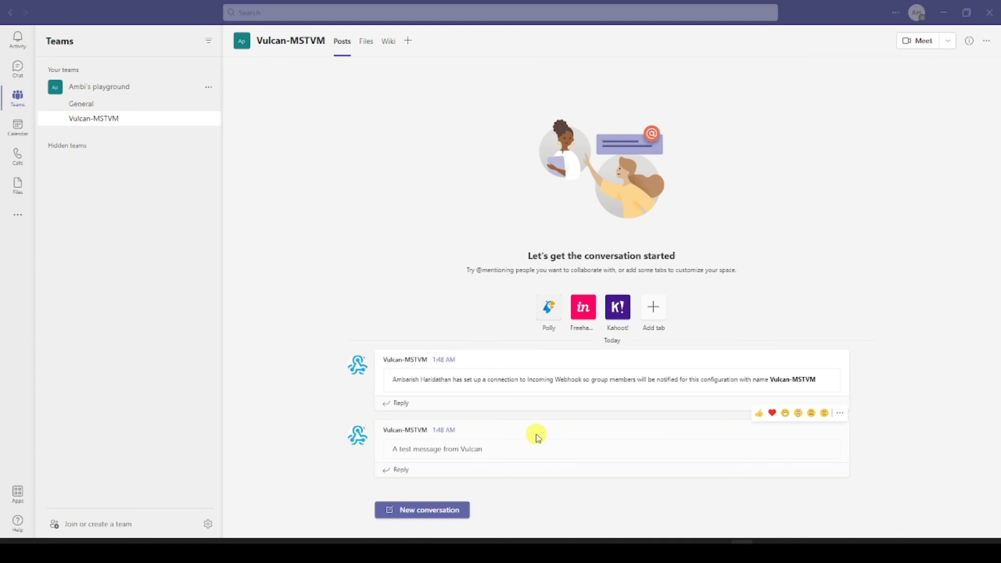
Switch to Vulcan, create the Teams connector, and check the notifications and the connector's log.
key("alt+Tab")
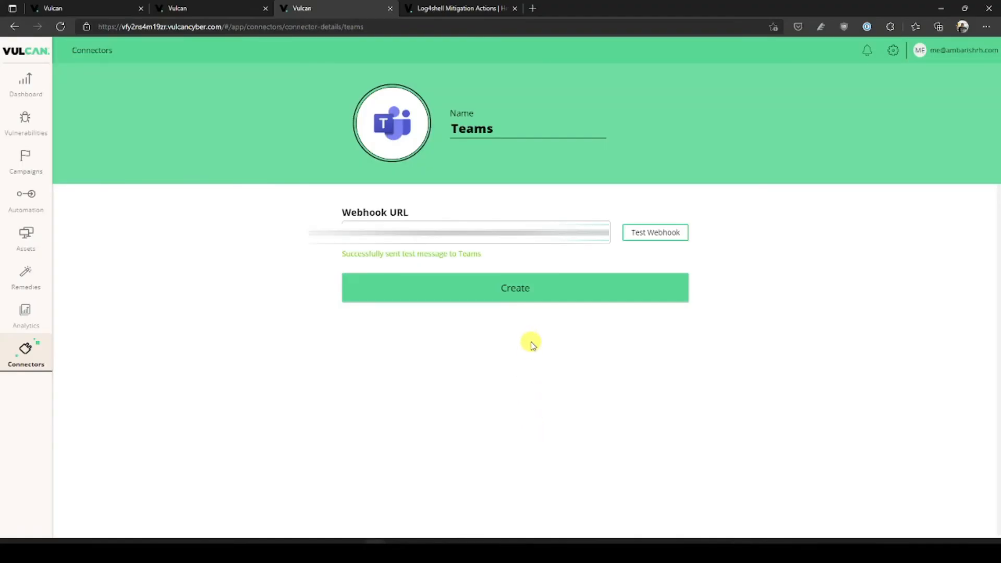
left_click(530, 292)
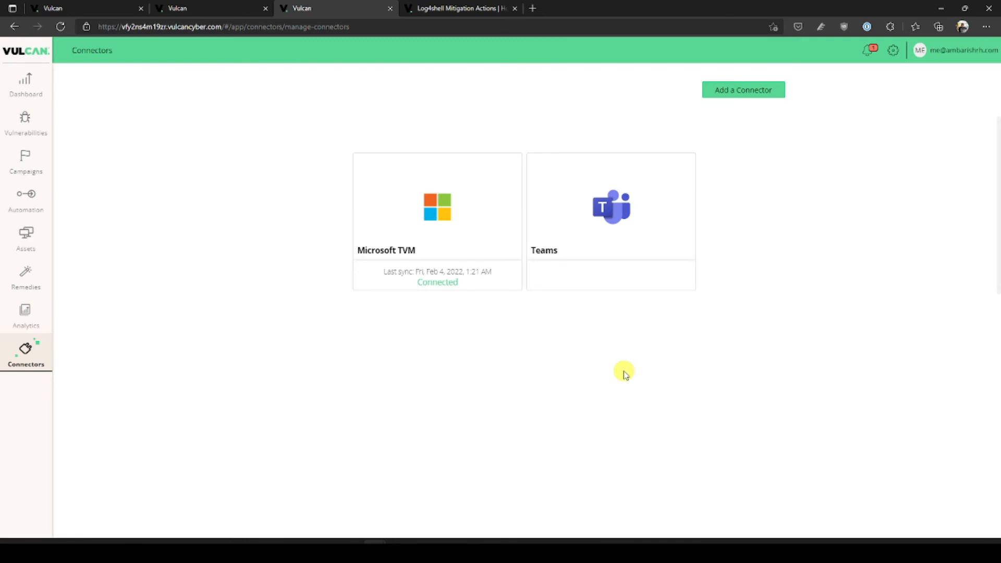
left_click(867, 50)
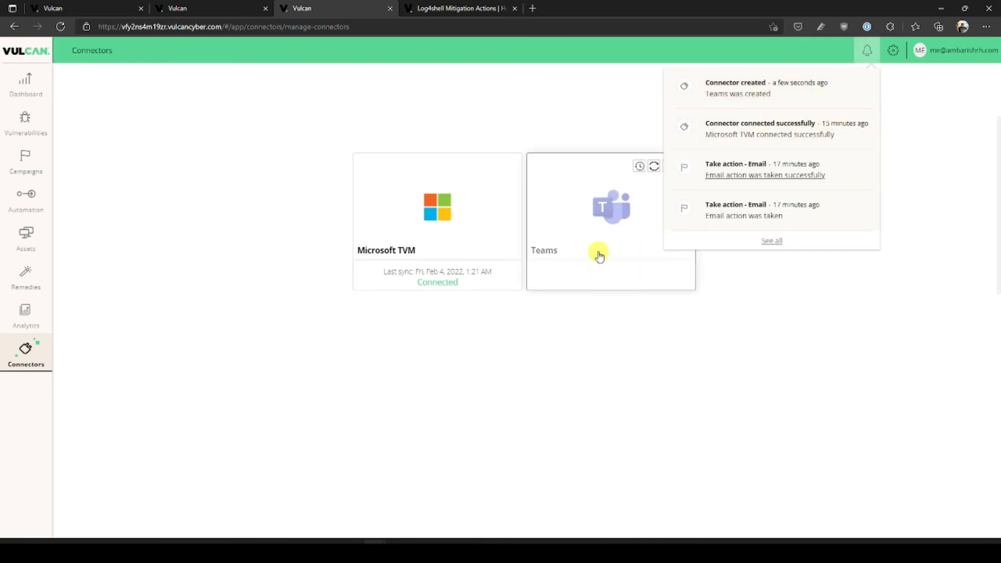
left_click(732, 368)
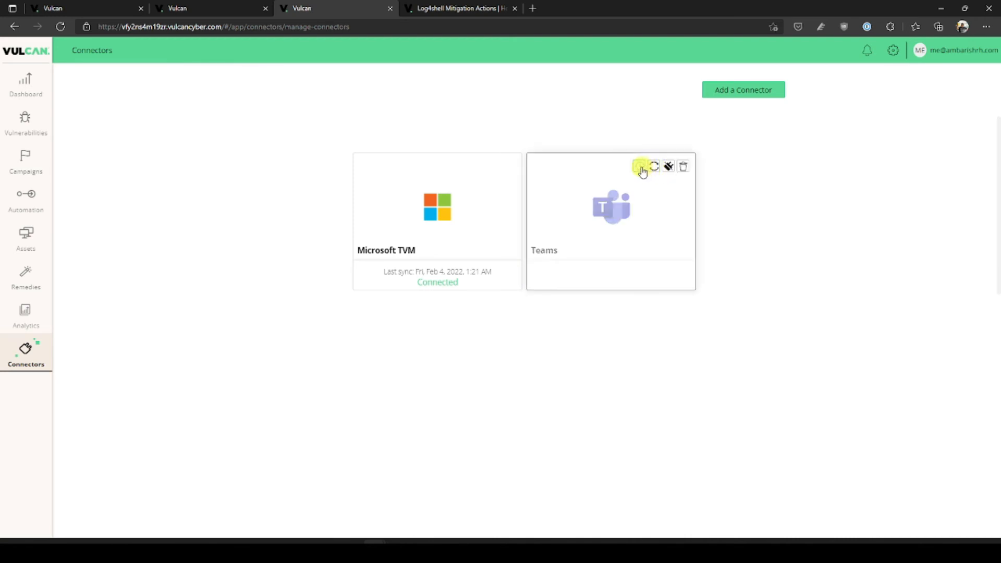
left_click(640, 168)
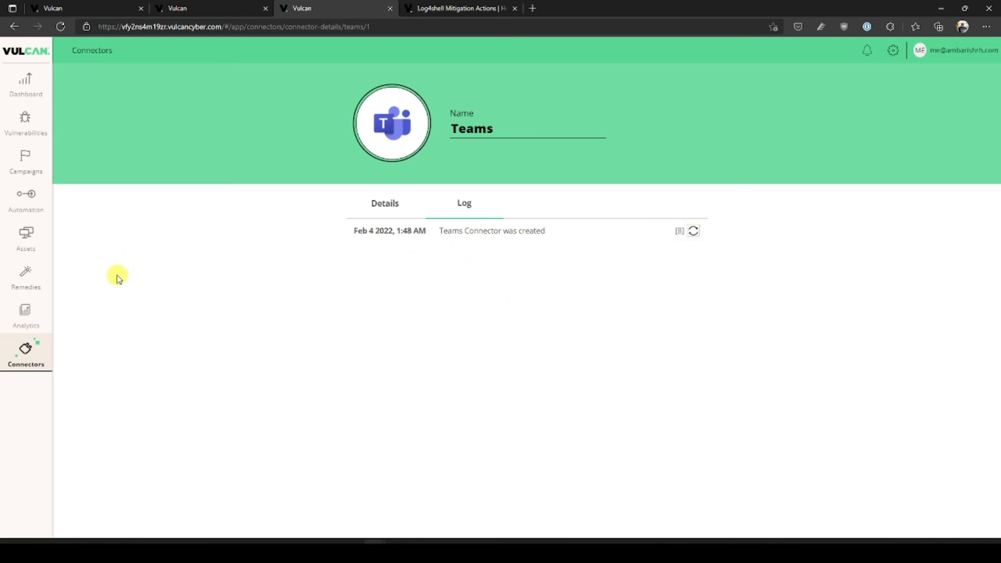
left_click(28, 119)
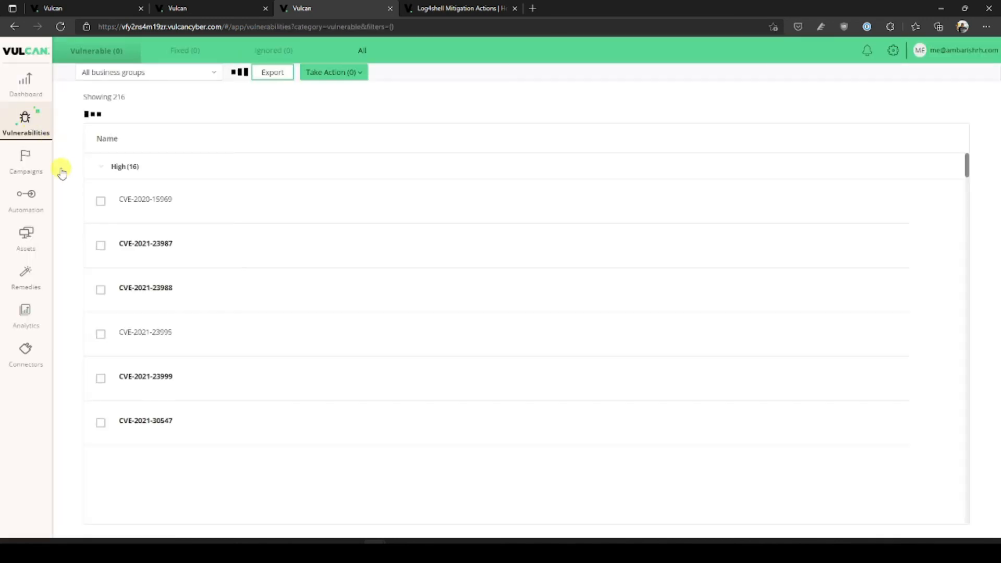
left_click(25, 352)
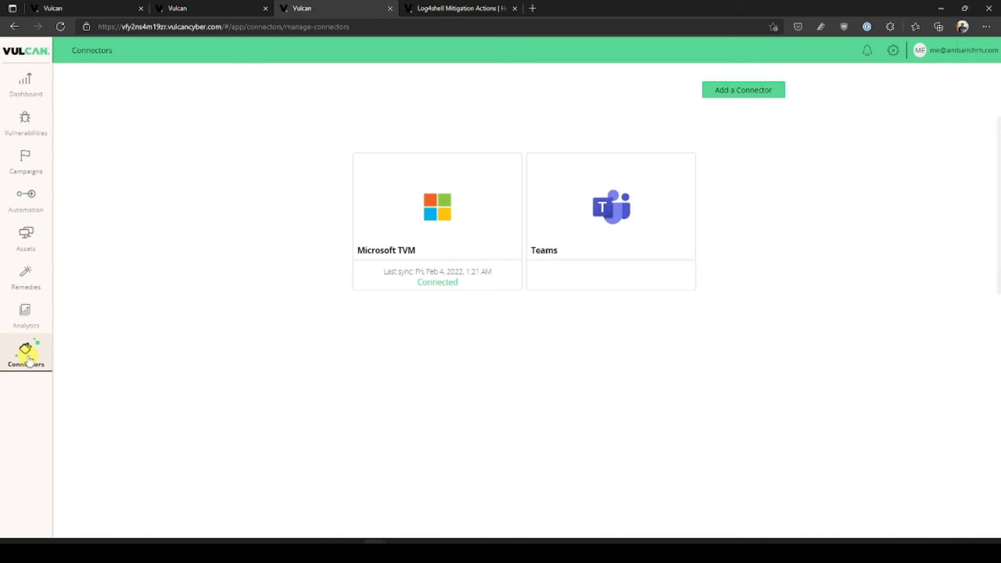
left_click(35, 92)
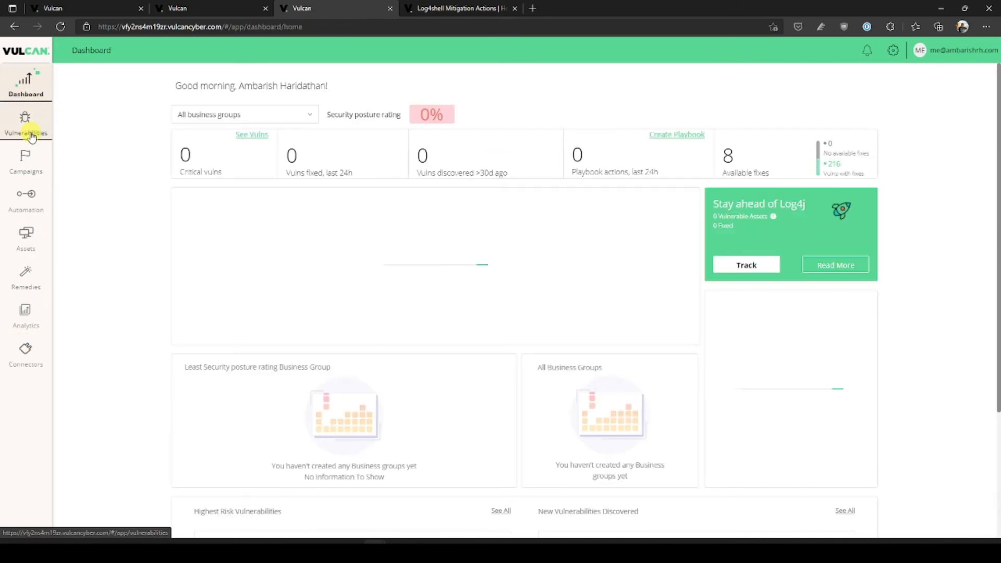
left_click(28, 166)
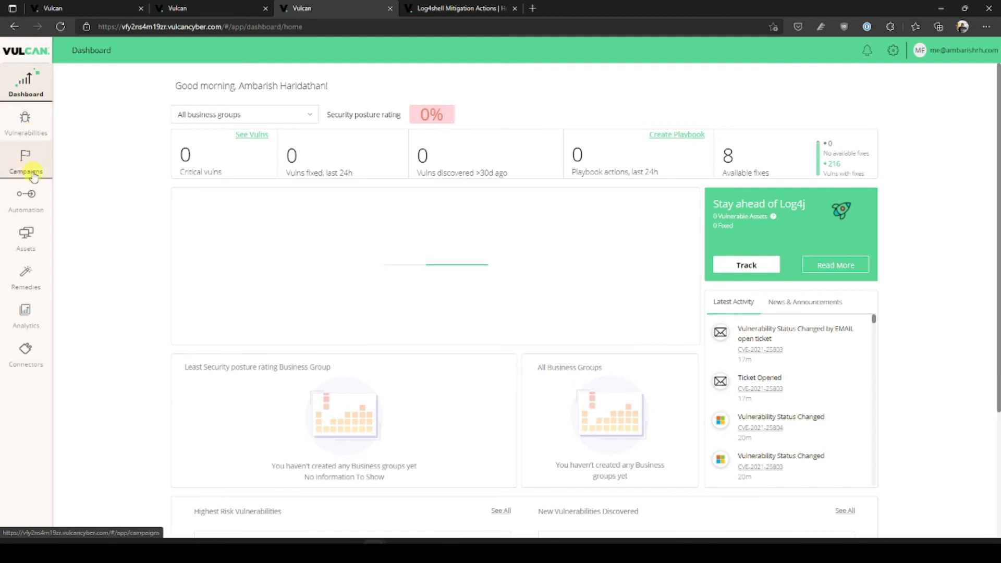
Create a new automation playbook and name it "Report critical vulnerability".
left_click(40, 208)
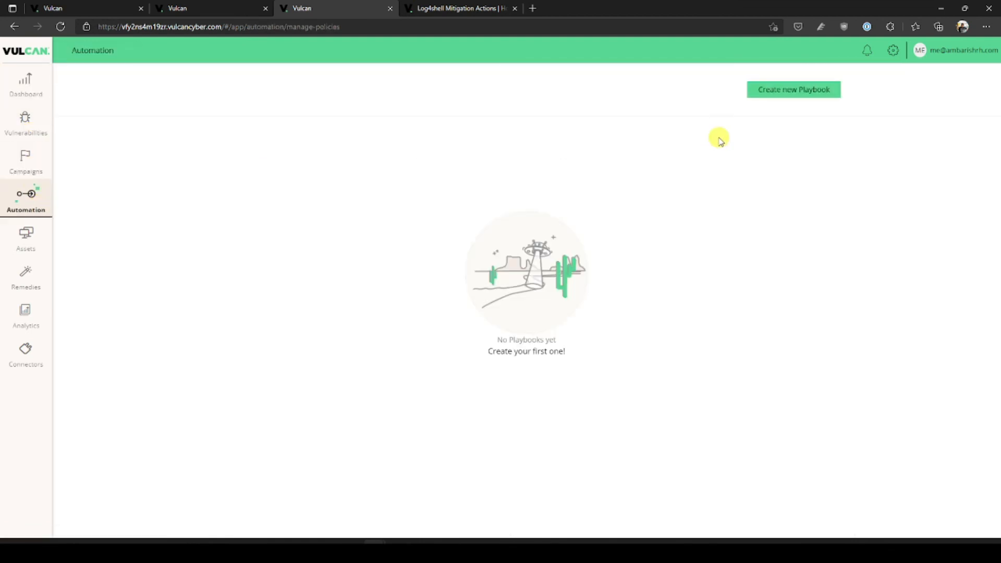
left_click(788, 88)
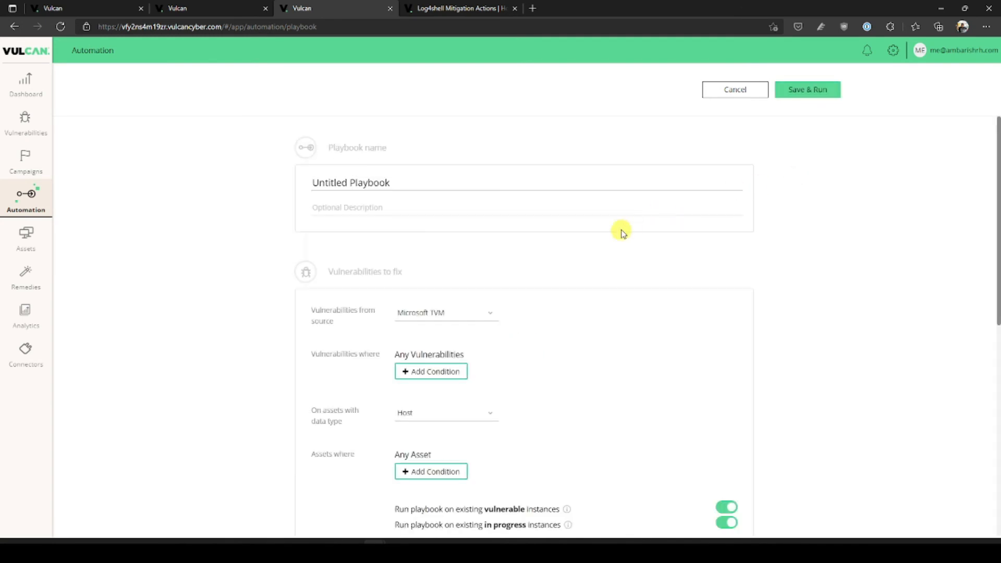
scroll(622, 232, "down", 3)
scroll(621, 232, "down", 2)
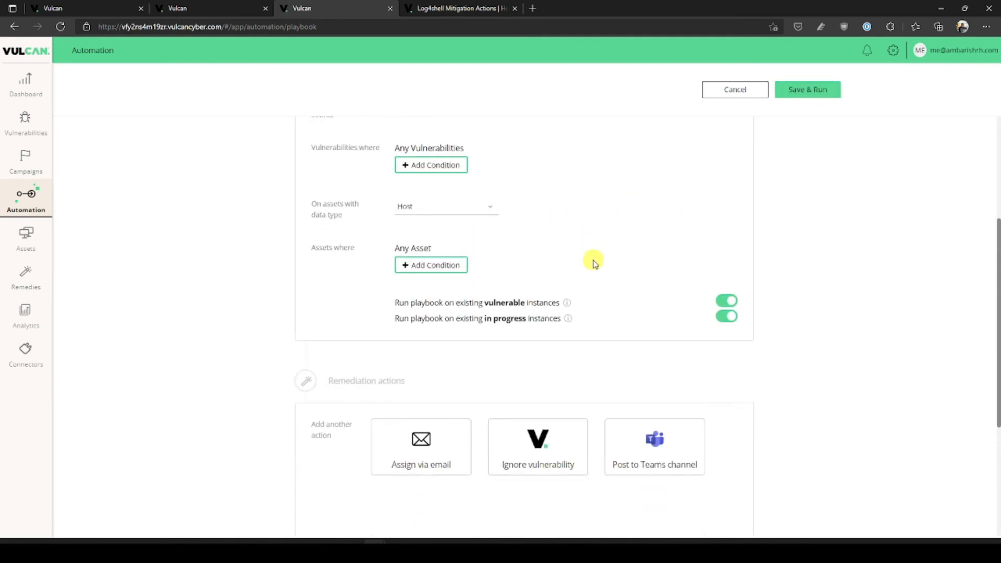
scroll(643, 270, "up", 5)
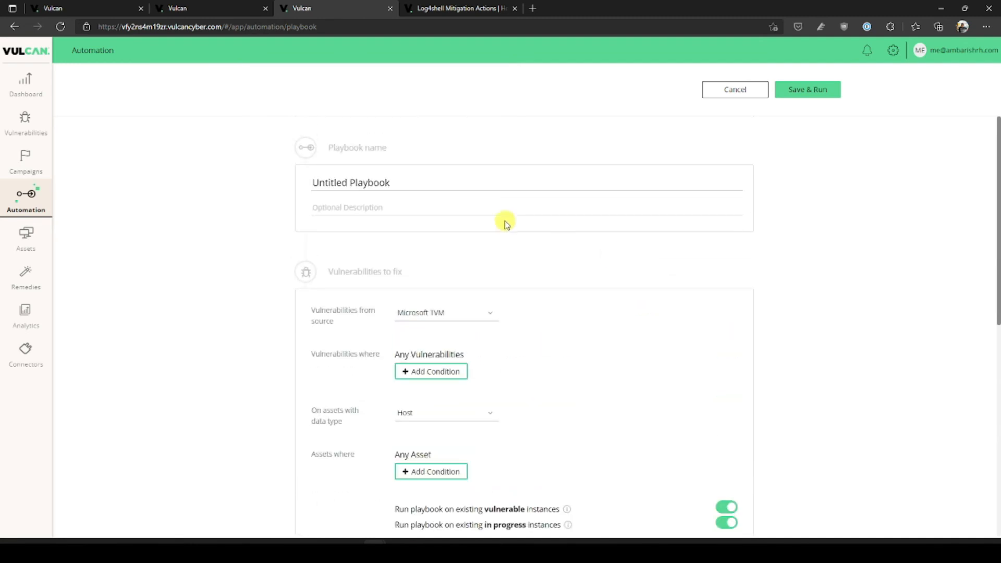
left_click_drag(425, 181, 286, 179)
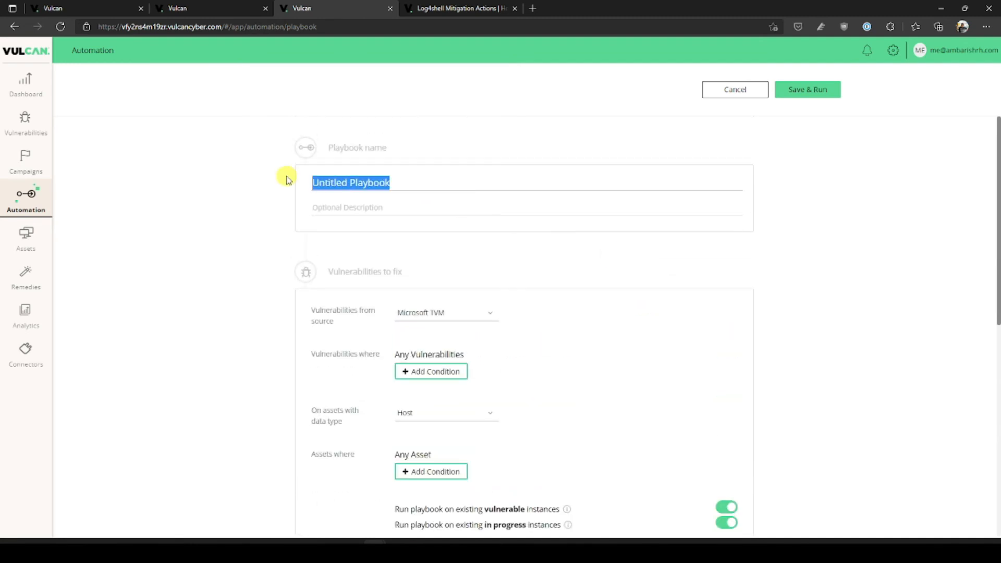
type("Report critical vulnerability")
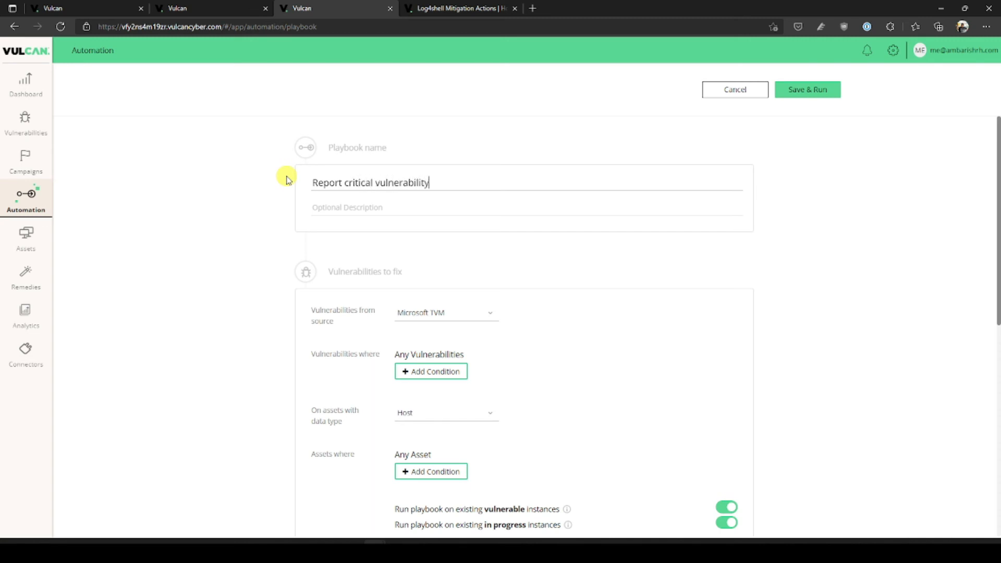
Add a vulnerability condition to the playbook: CVSS Score is greater than 7.
scroll(521, 338, "down", 1)
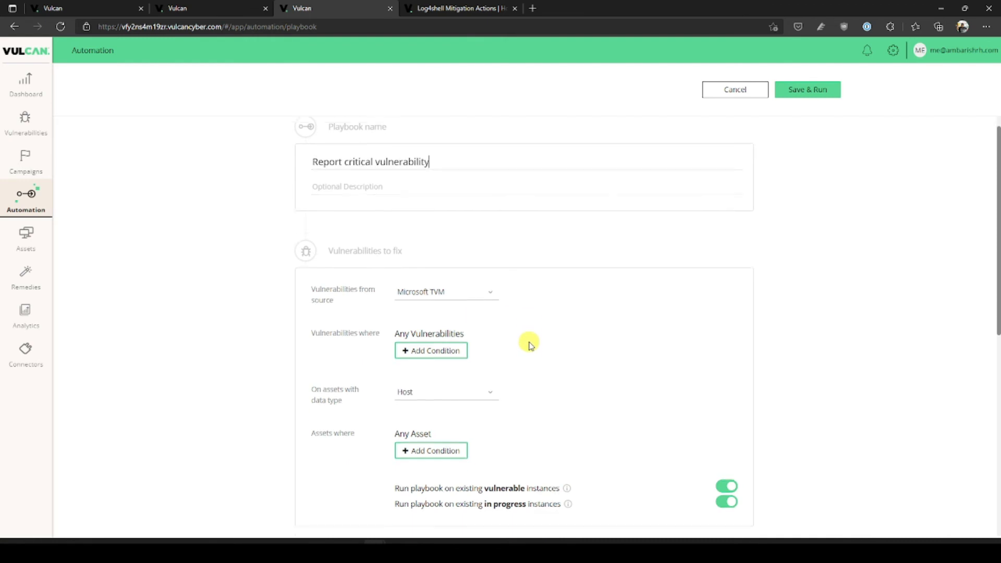
left_click(430, 345)
left_click(427, 325)
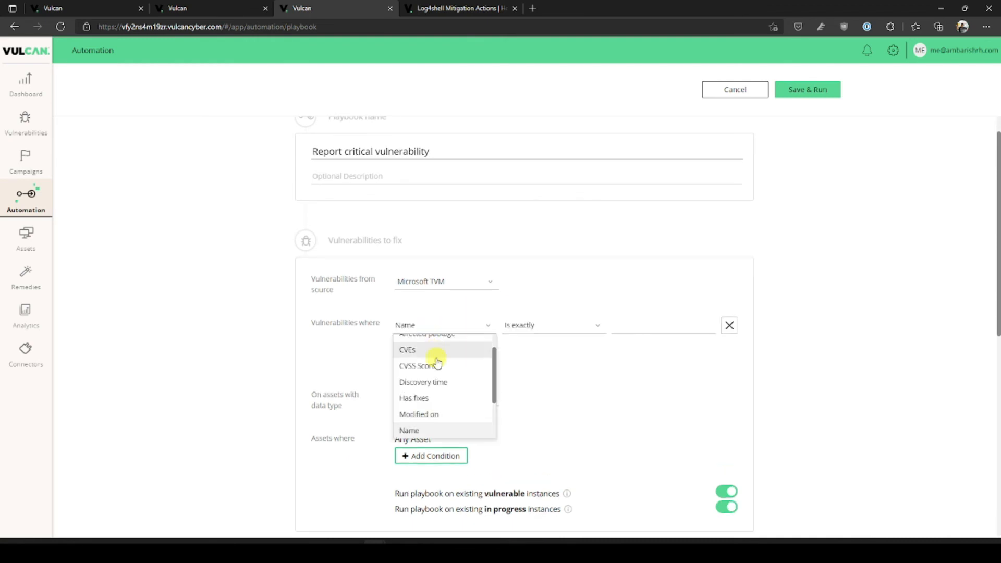
left_click(434, 366)
left_click(536, 326)
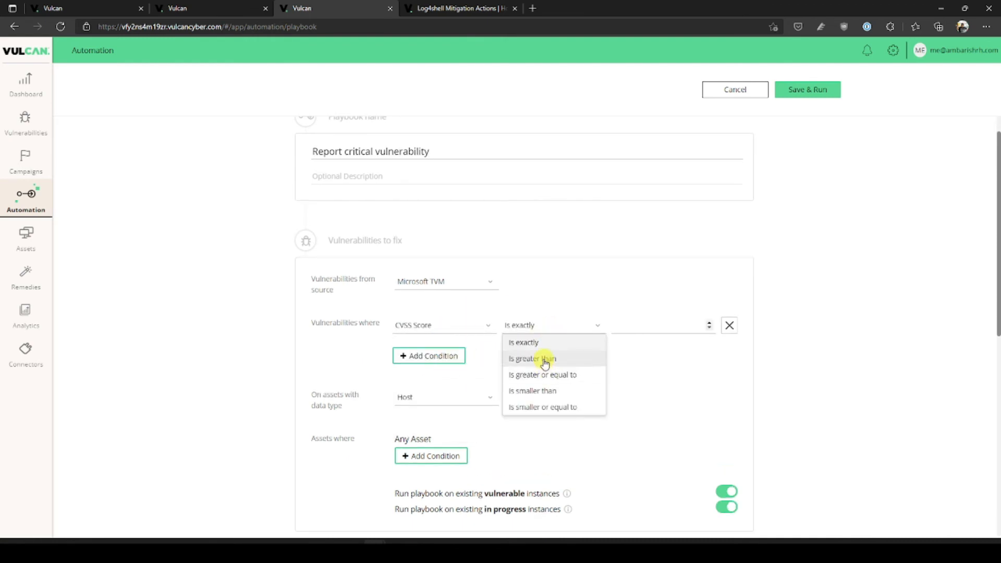
left_click(542, 357)
left_click(648, 322)
left_click(708, 323)
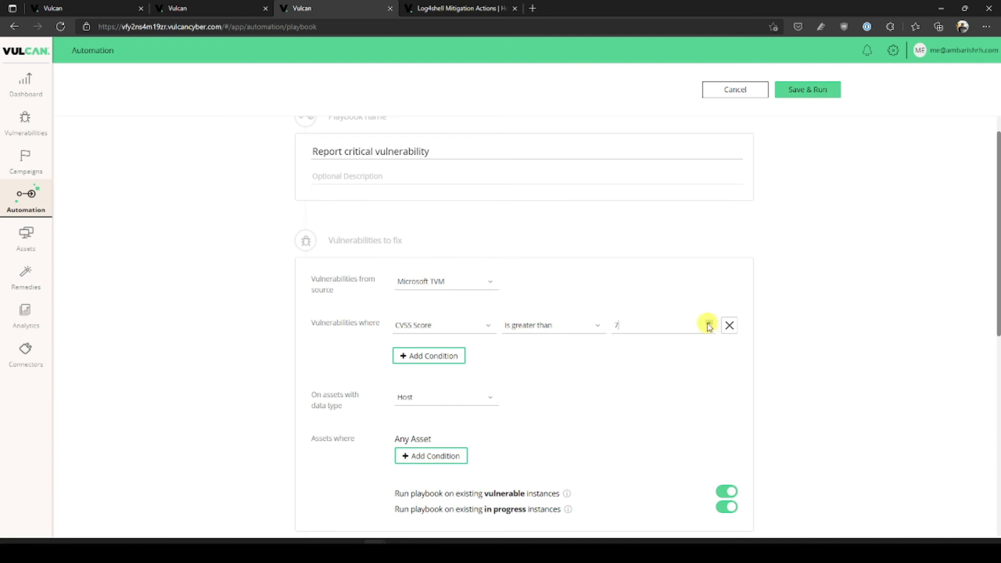
Add an asset condition to the playbook: Asset Source is one of Microsoft TVM.
scroll(633, 353, "down", 2)
left_click(431, 378)
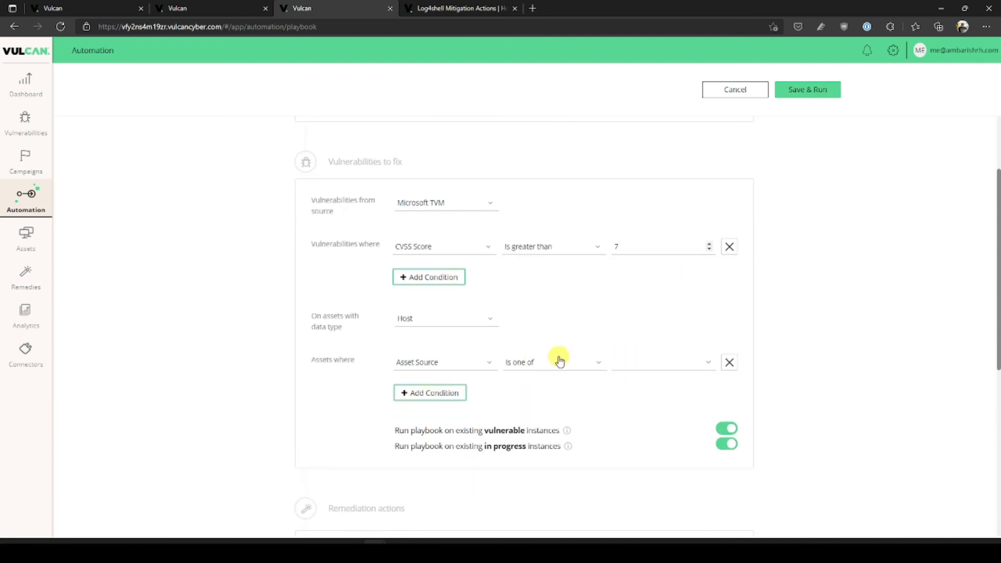
left_click(656, 361)
left_click(644, 412)
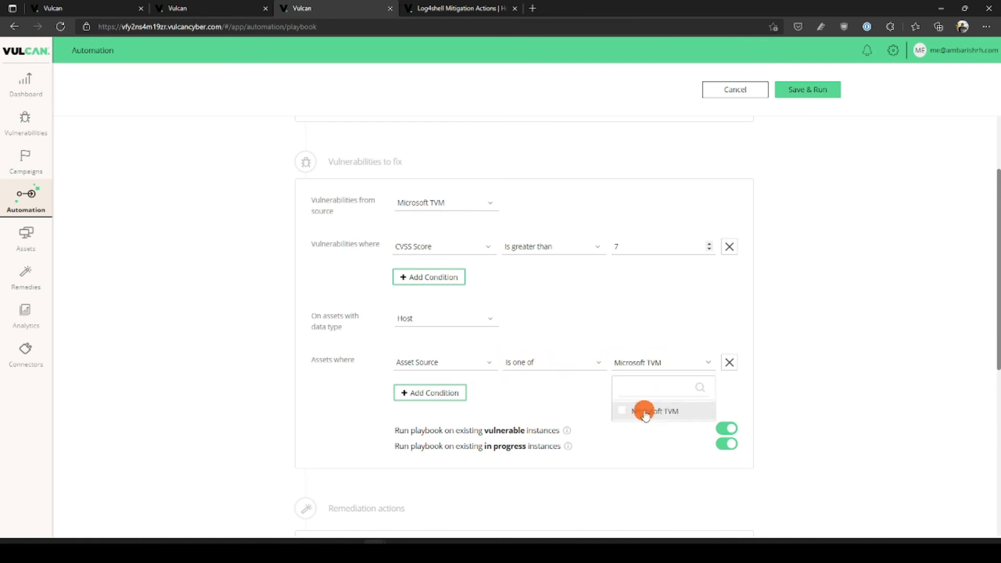
left_click(833, 338)
Add a second vulnerability condition to the playbook: Risk is High.
scroll(833, 330, "down", 1)
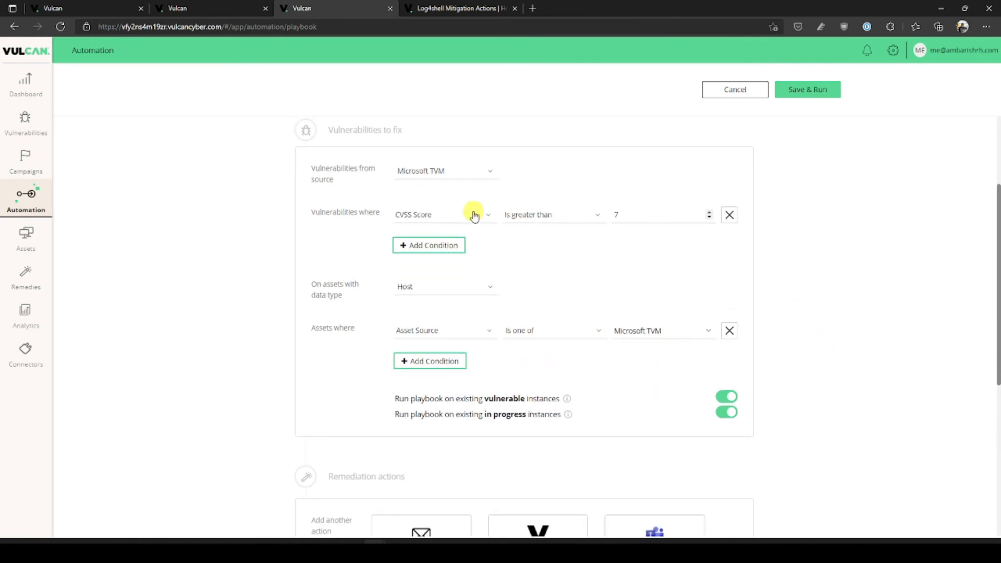
left_click(452, 244)
left_click(467, 259)
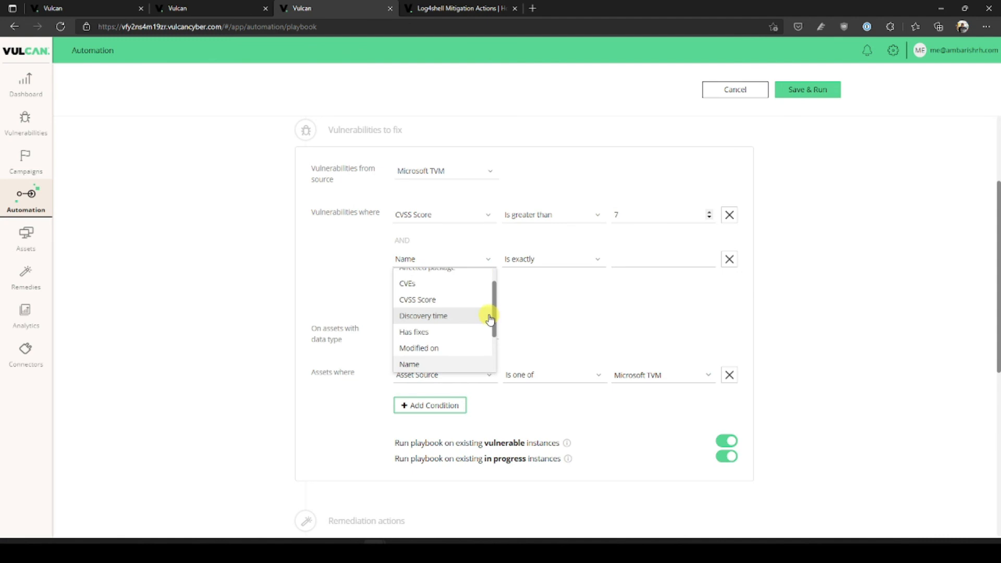
left_click_drag(497, 327, 491, 325)
left_click(467, 263)
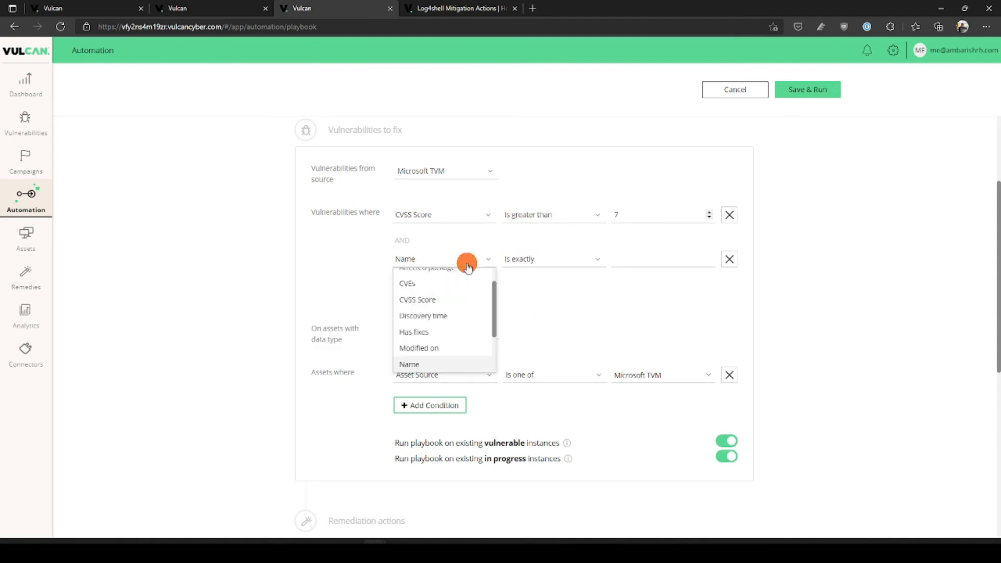
left_click_drag(494, 288, 498, 342)
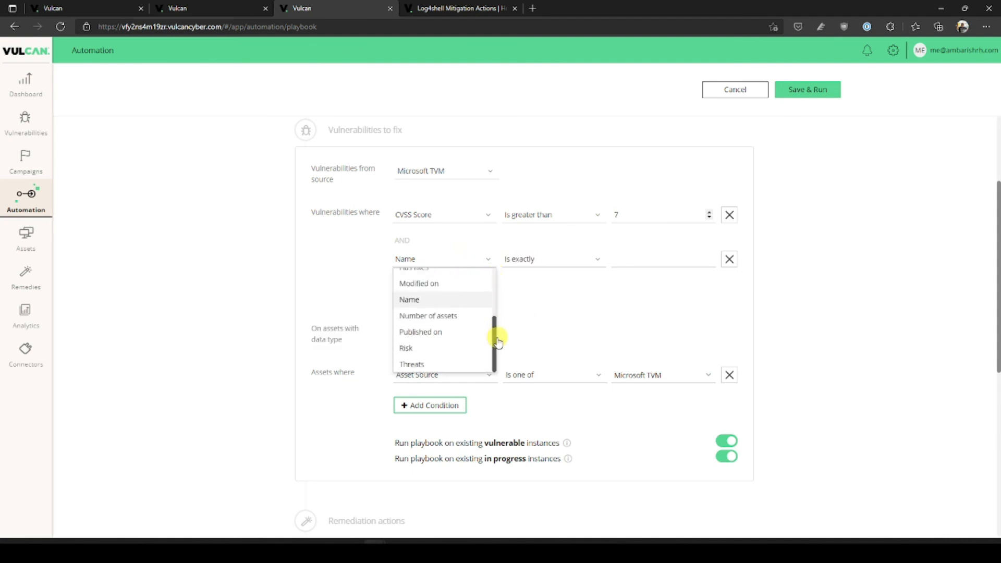
left_click(464, 347)
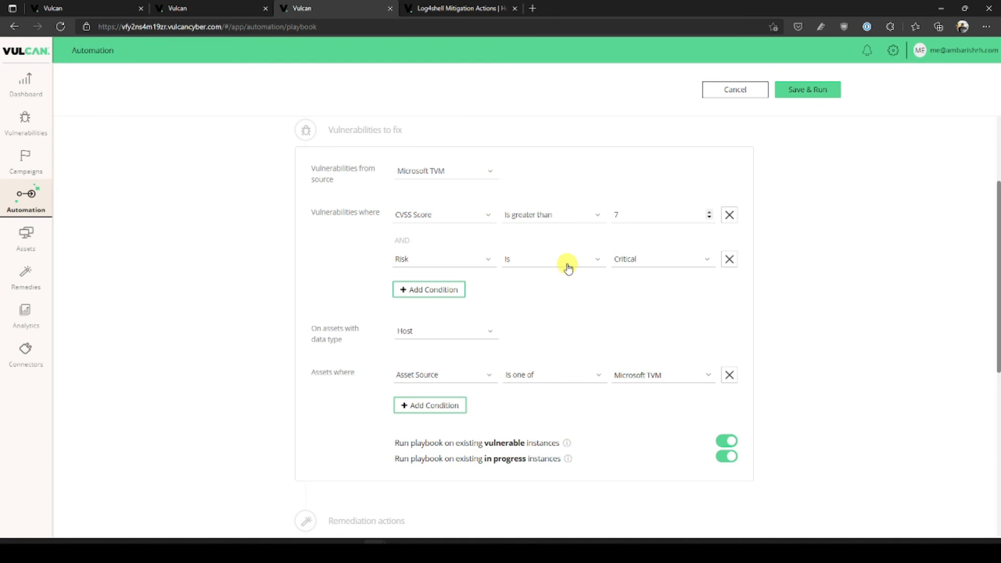
left_click(630, 264)
left_click(632, 289)
Add a remediation action that posts to the Teams channel, choosing Teams as its channel.
scroll(576, 331, "down", 2)
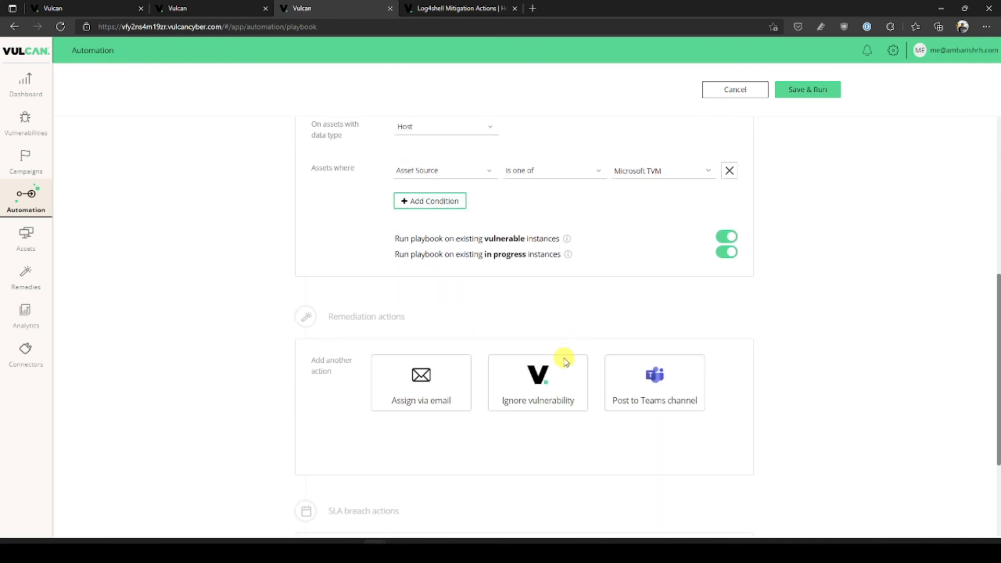
left_click(652, 384)
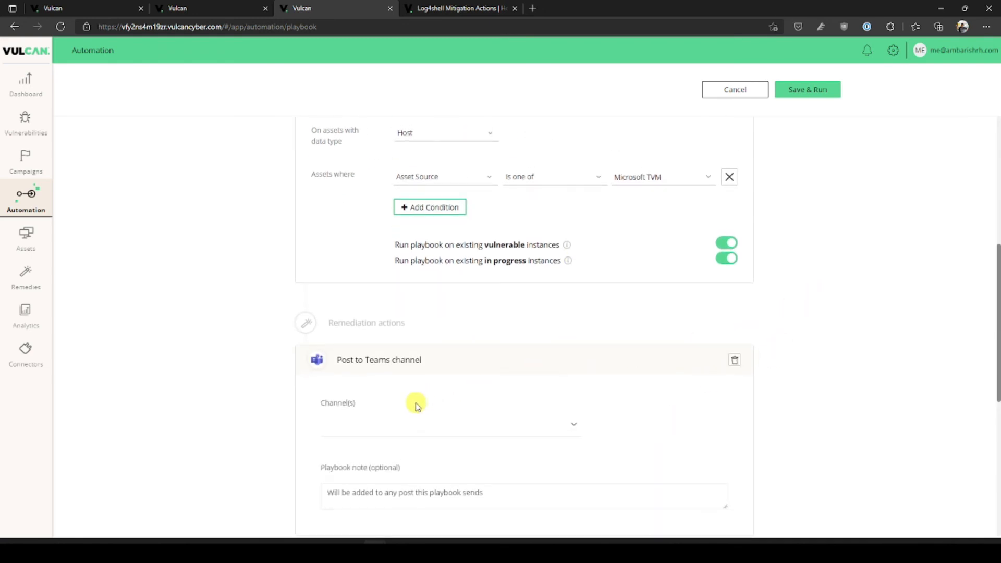
scroll(626, 364, "down", 2)
left_click(520, 281)
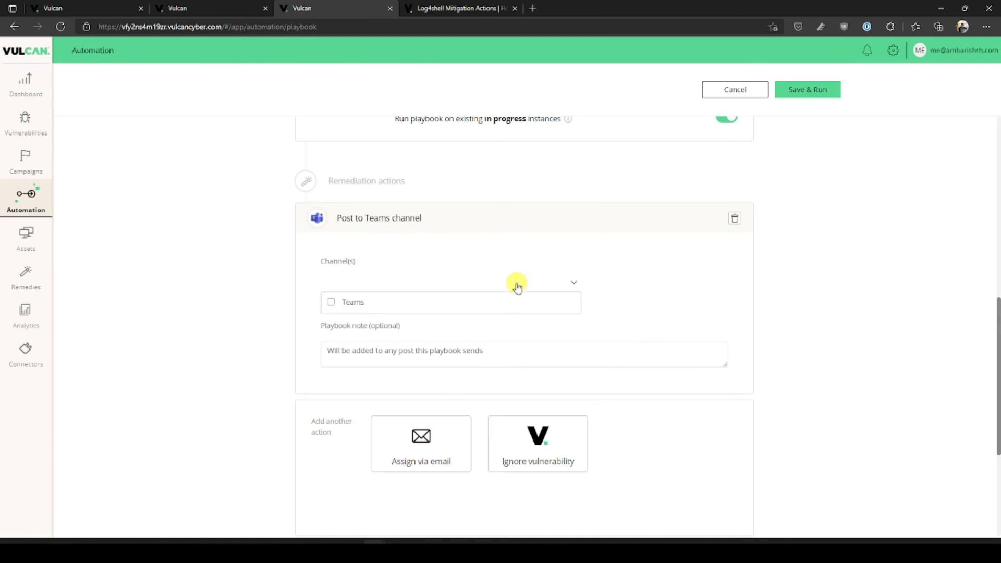
left_click(386, 301)
scroll(543, 306, "down", 2)
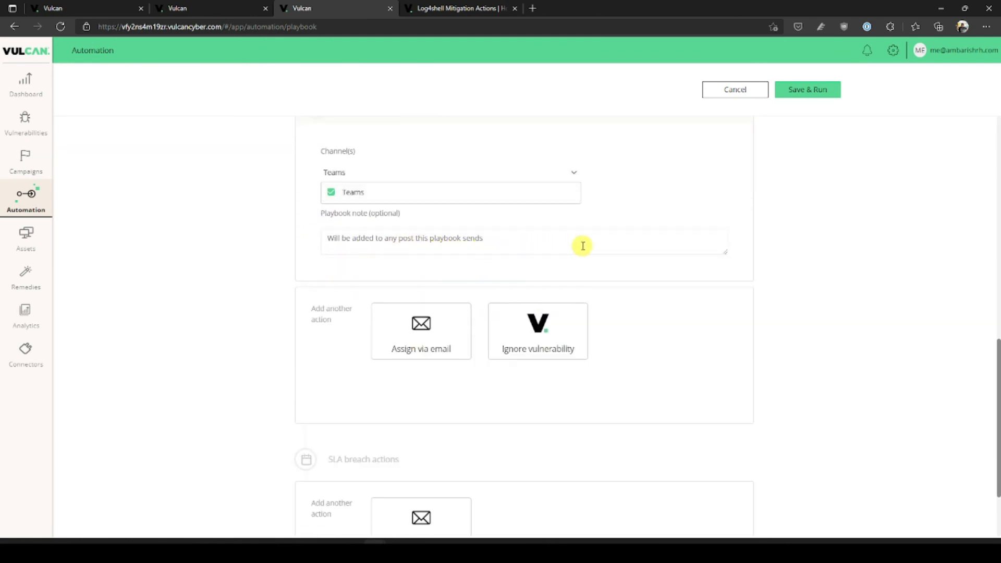
left_click(383, 241)
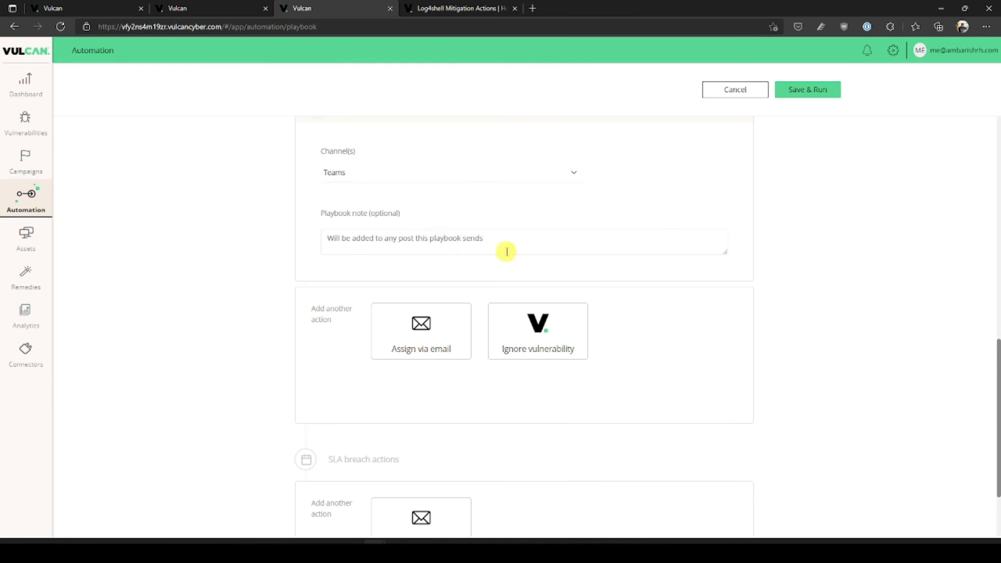
Save and run the playbook without adding any SLA breach action.
scroll(508, 276, "down", 1)
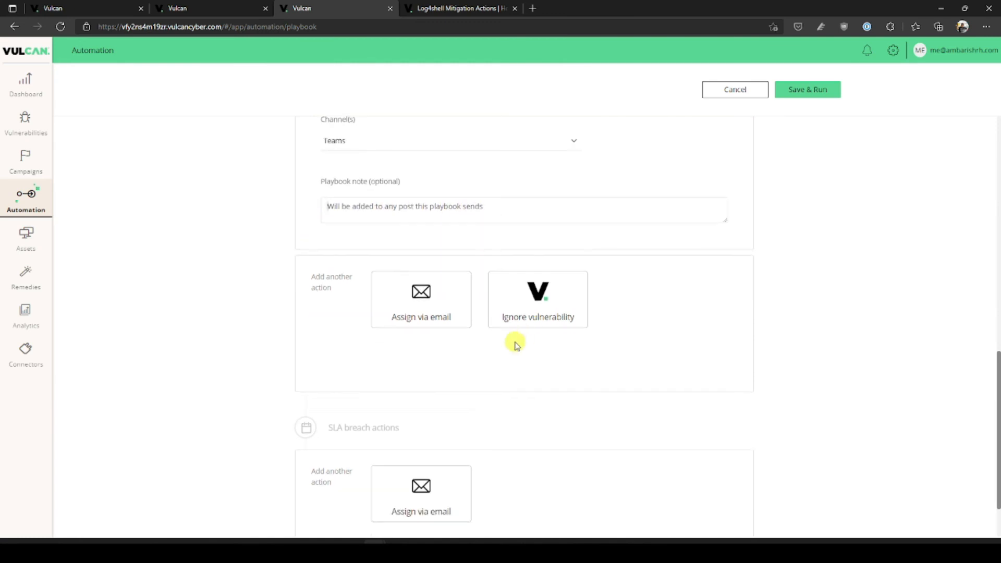
scroll(591, 348, "down", 2)
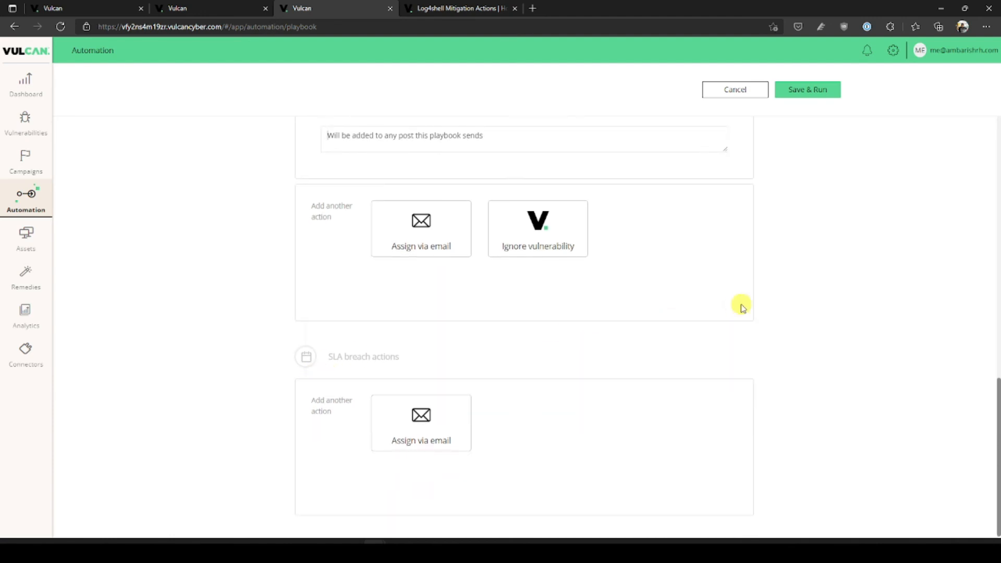
left_click(798, 92)
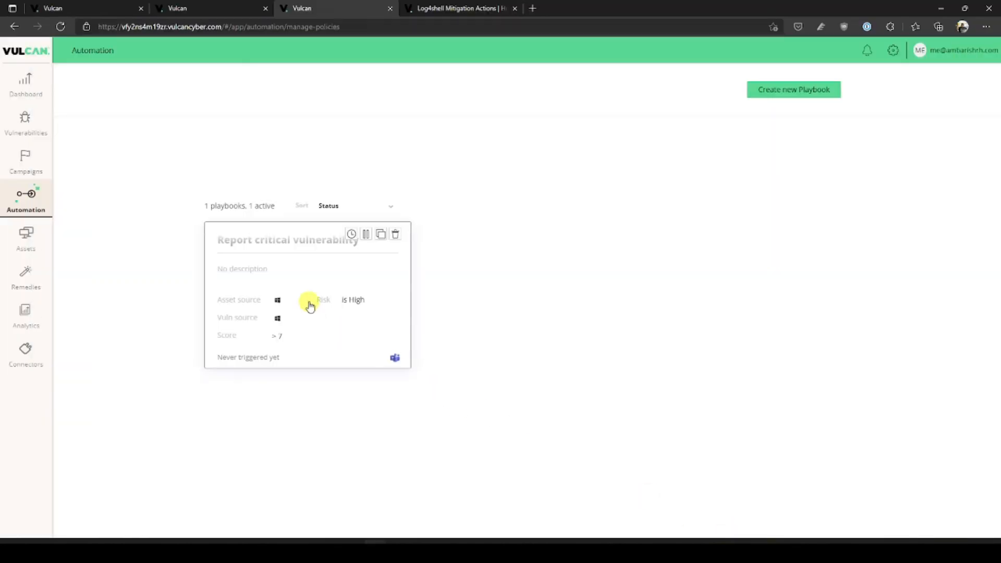
Open the activity log of the "Report critical vulnerability" playbook and refresh it to follow the run.
left_click(351, 236)
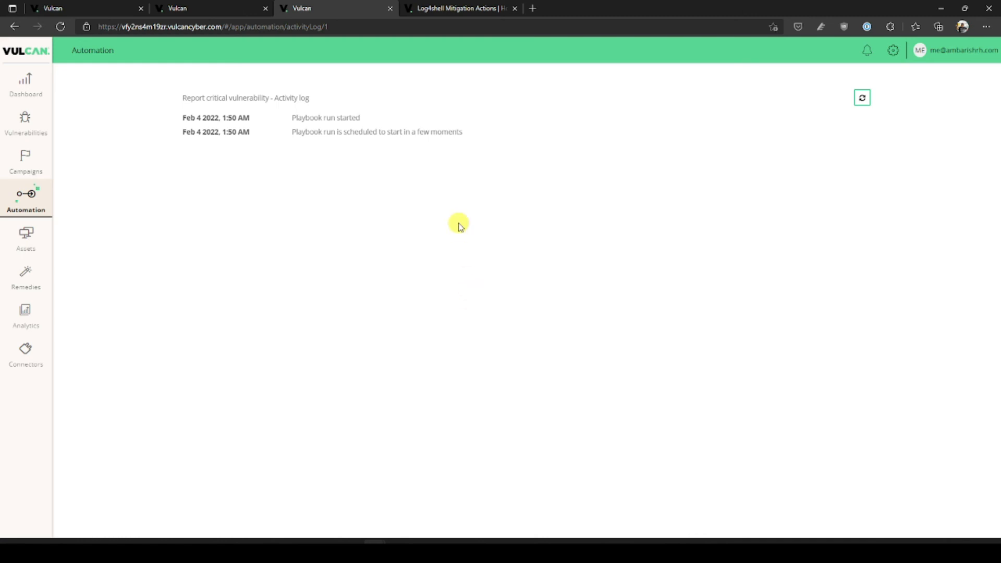
left_click(861, 99)
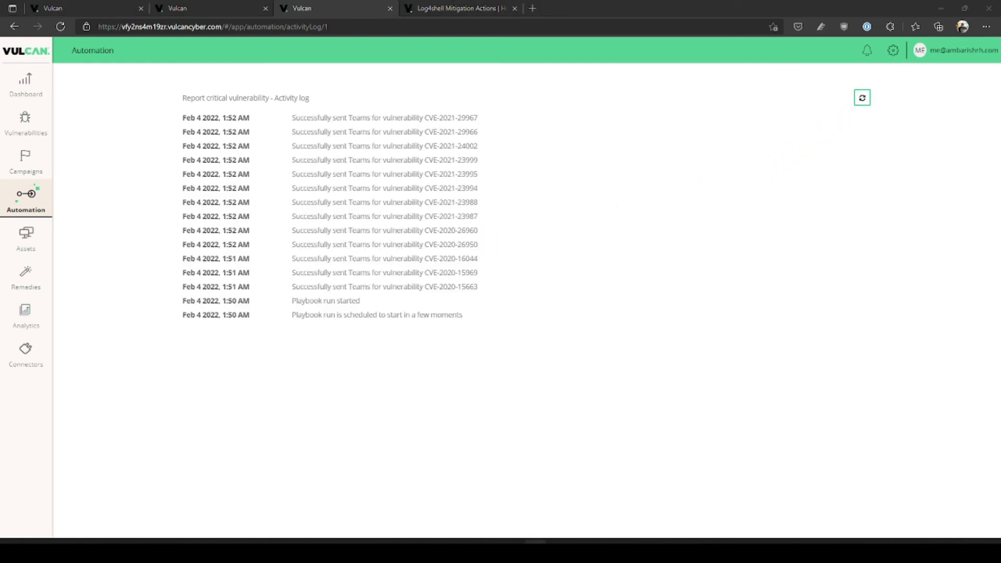
left_click(861, 99)
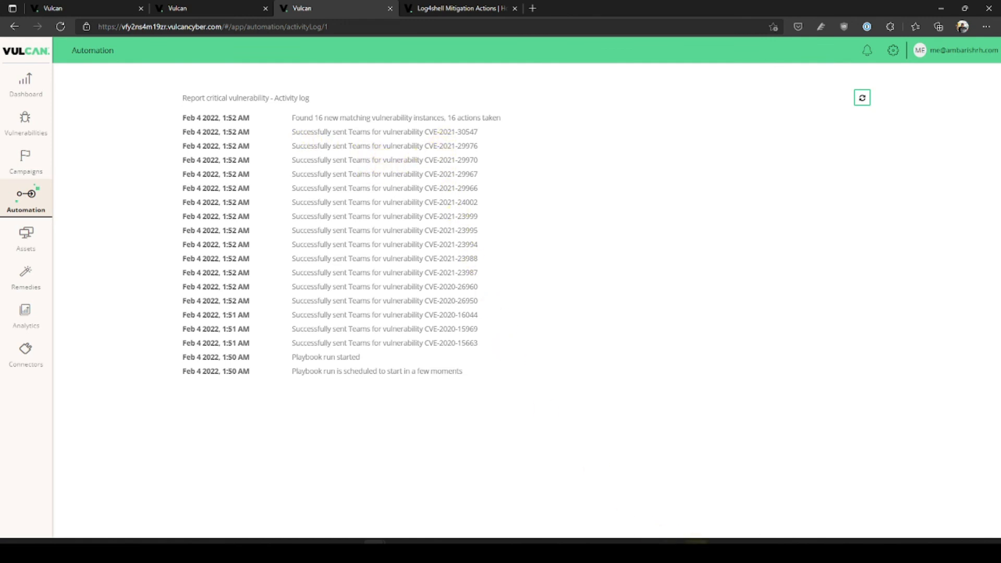
Switch to Microsoft Teams, browse the vulnerability reports in the Vulcan-MSTVM channel back to CVE-2021-24002, and open its details in Vulcan.
left_click(738, 551)
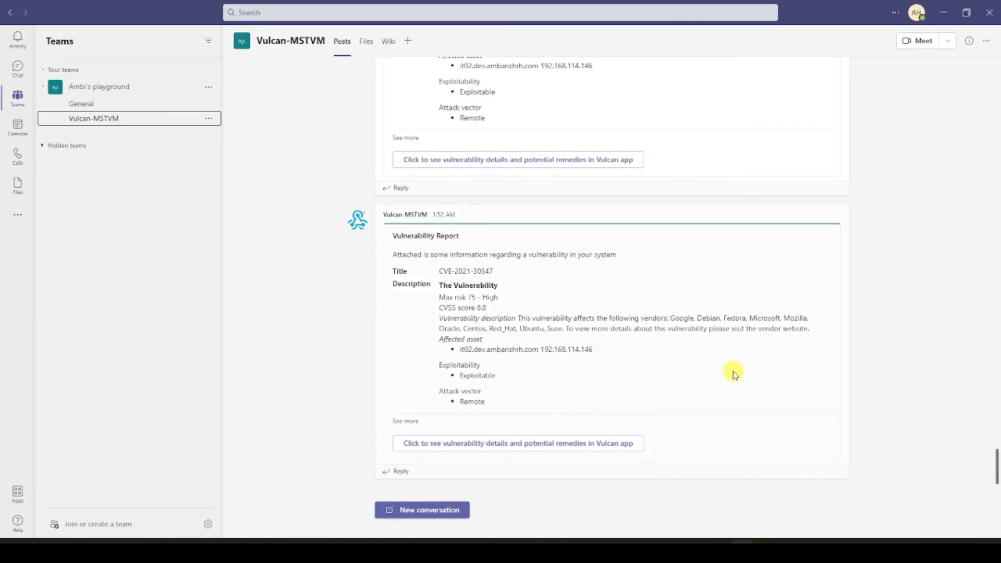
scroll(733, 374, "up", 10)
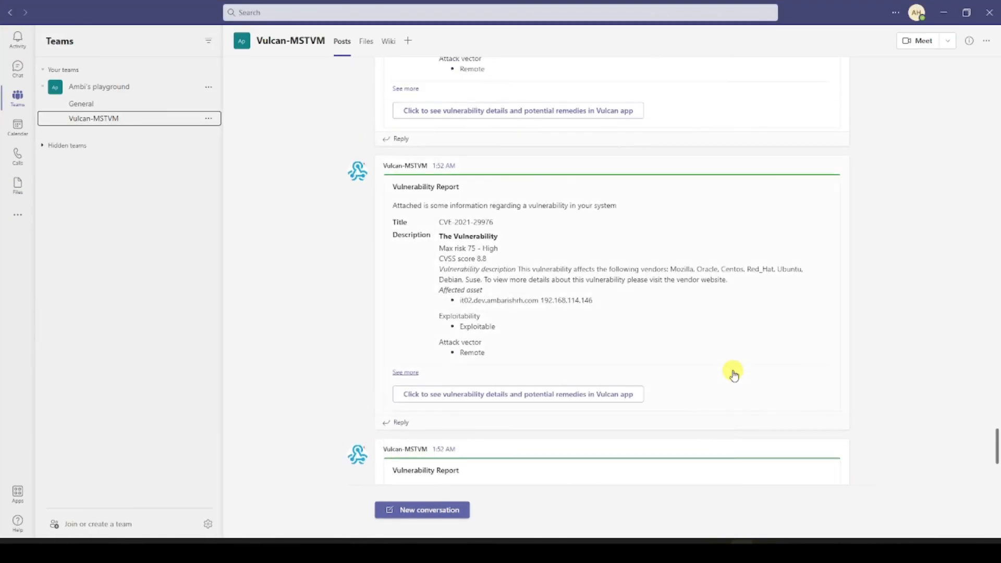
scroll(733, 374, "up", 6)
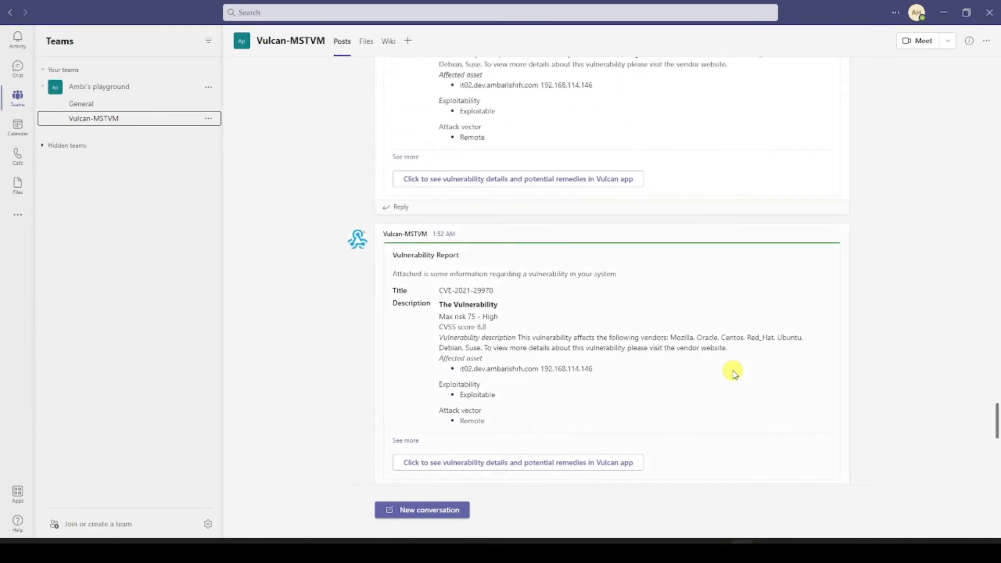
scroll(733, 374, "up", 3)
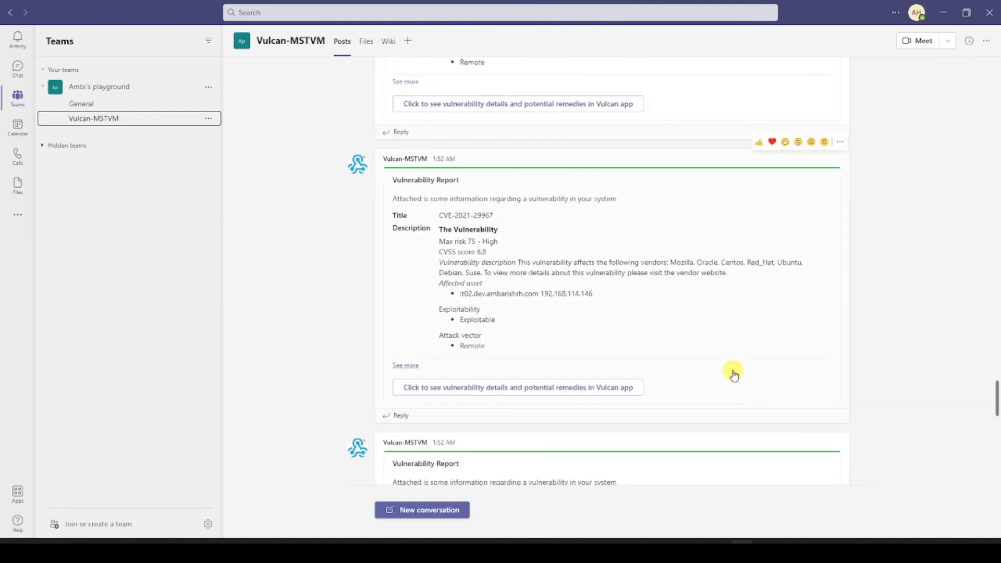
scroll(734, 375, "up", 6)
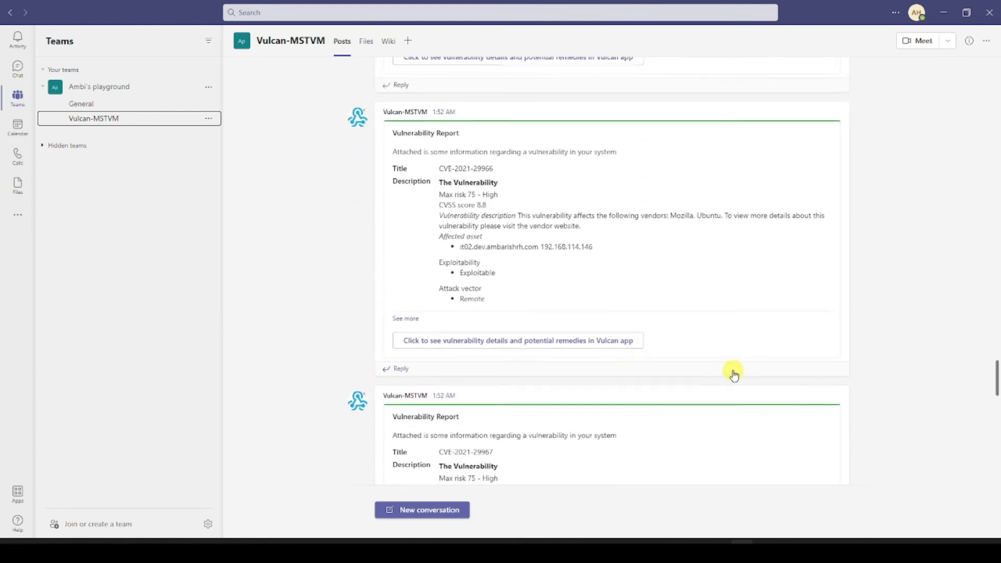
scroll(733, 374, "up", 3)
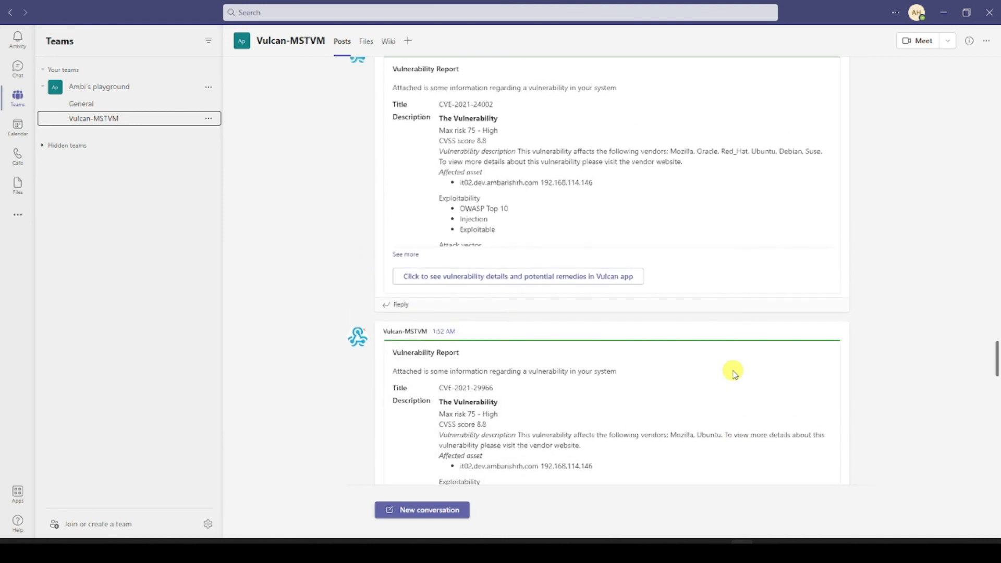
mouse_move(733, 374)
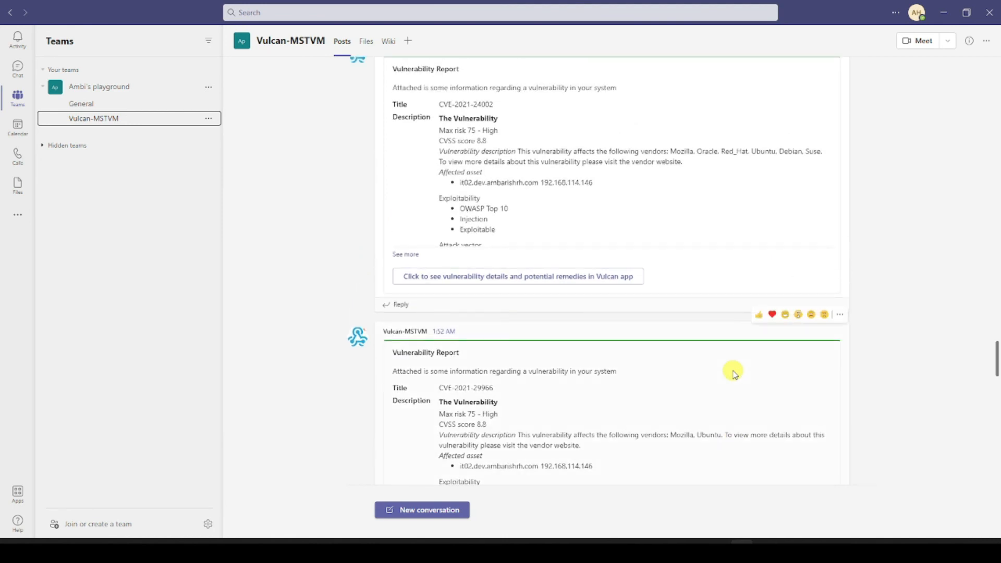
scroll(733, 374, "up", 3)
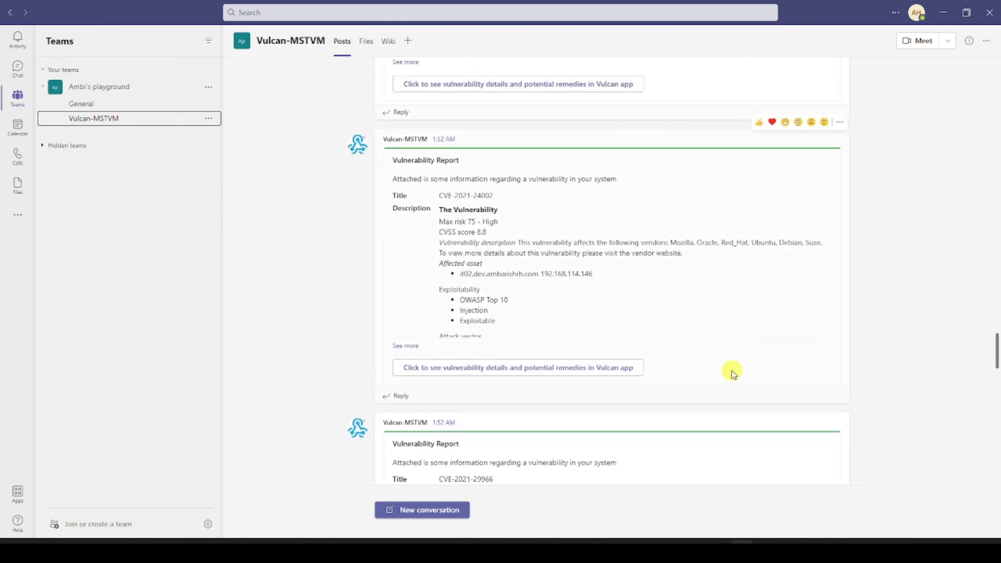
left_click(557, 370)
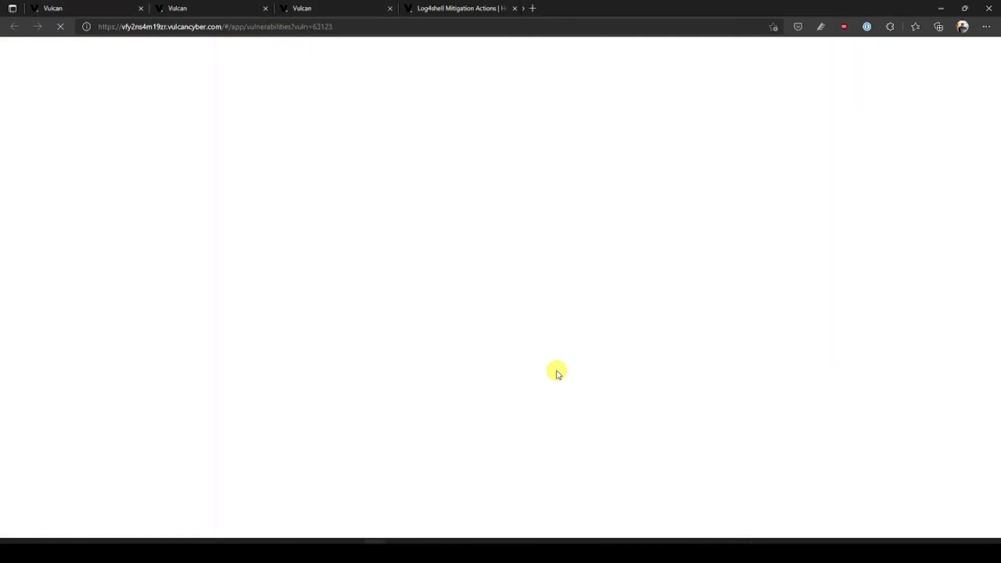